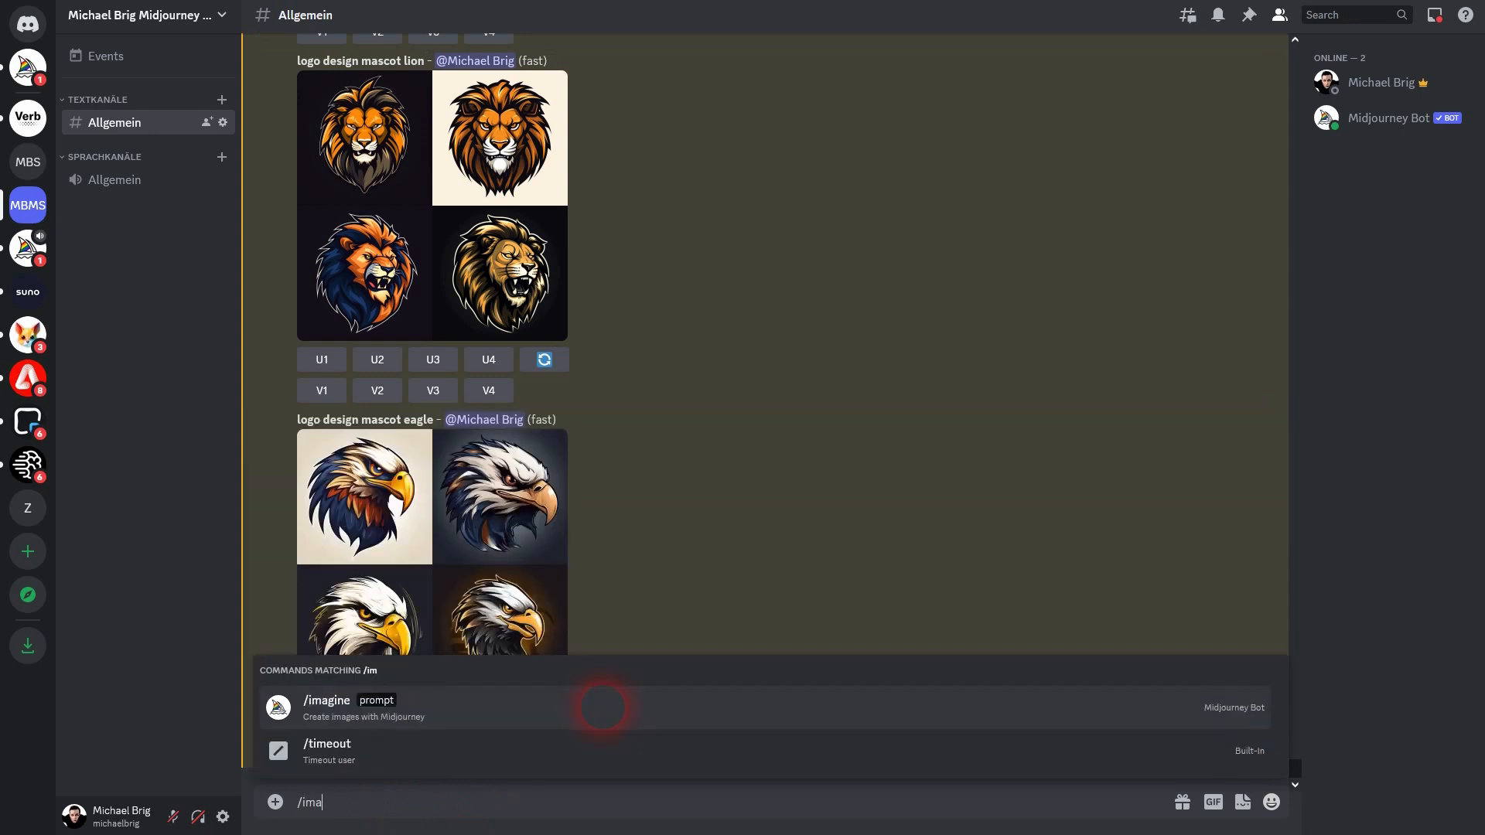
Start an imagine command with the prompt "movie scene in space in the style of Quentin Tarantino".
click(556, 754)
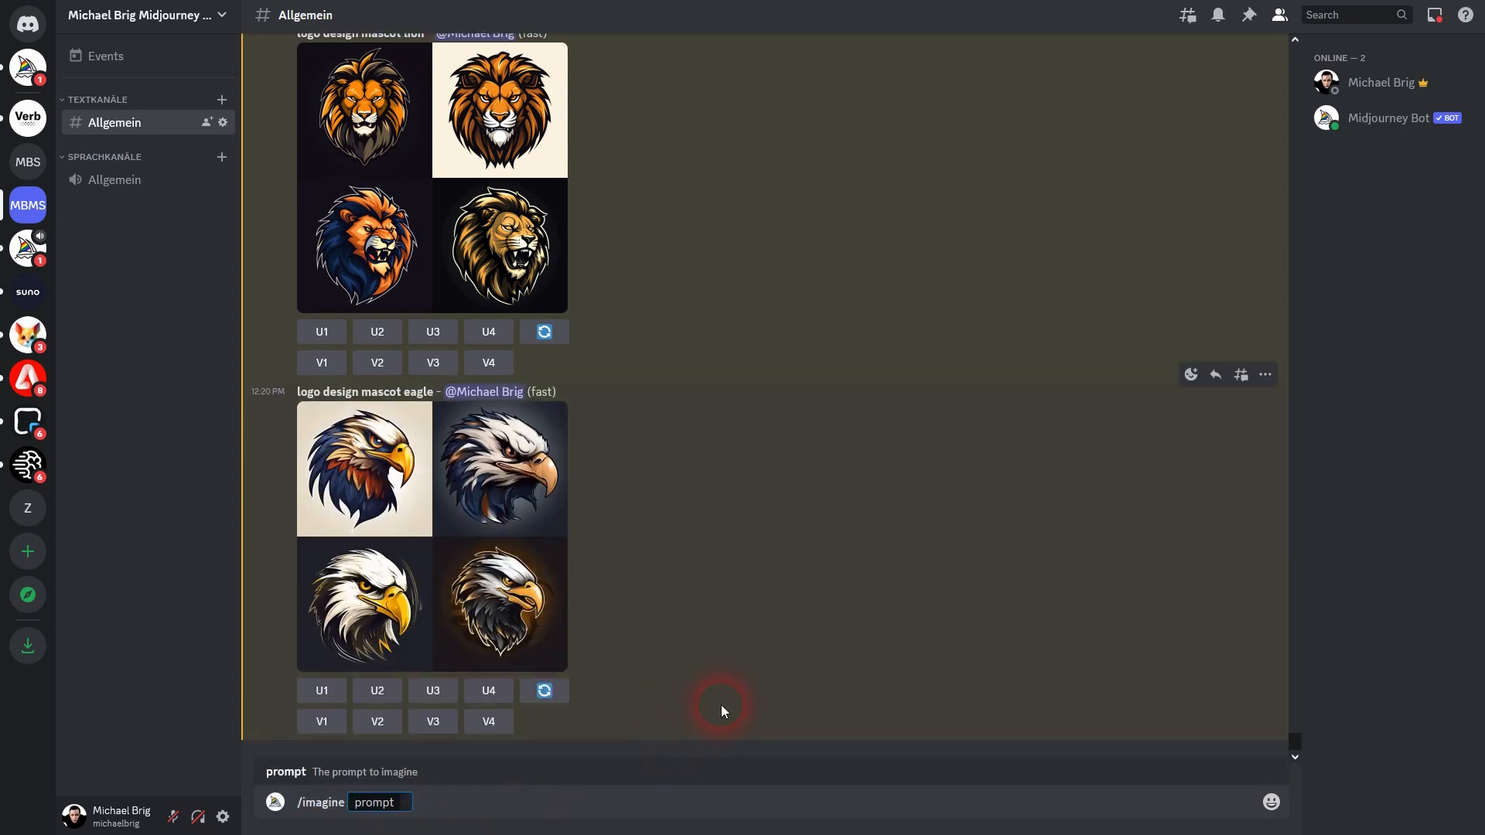
text(movie sce)
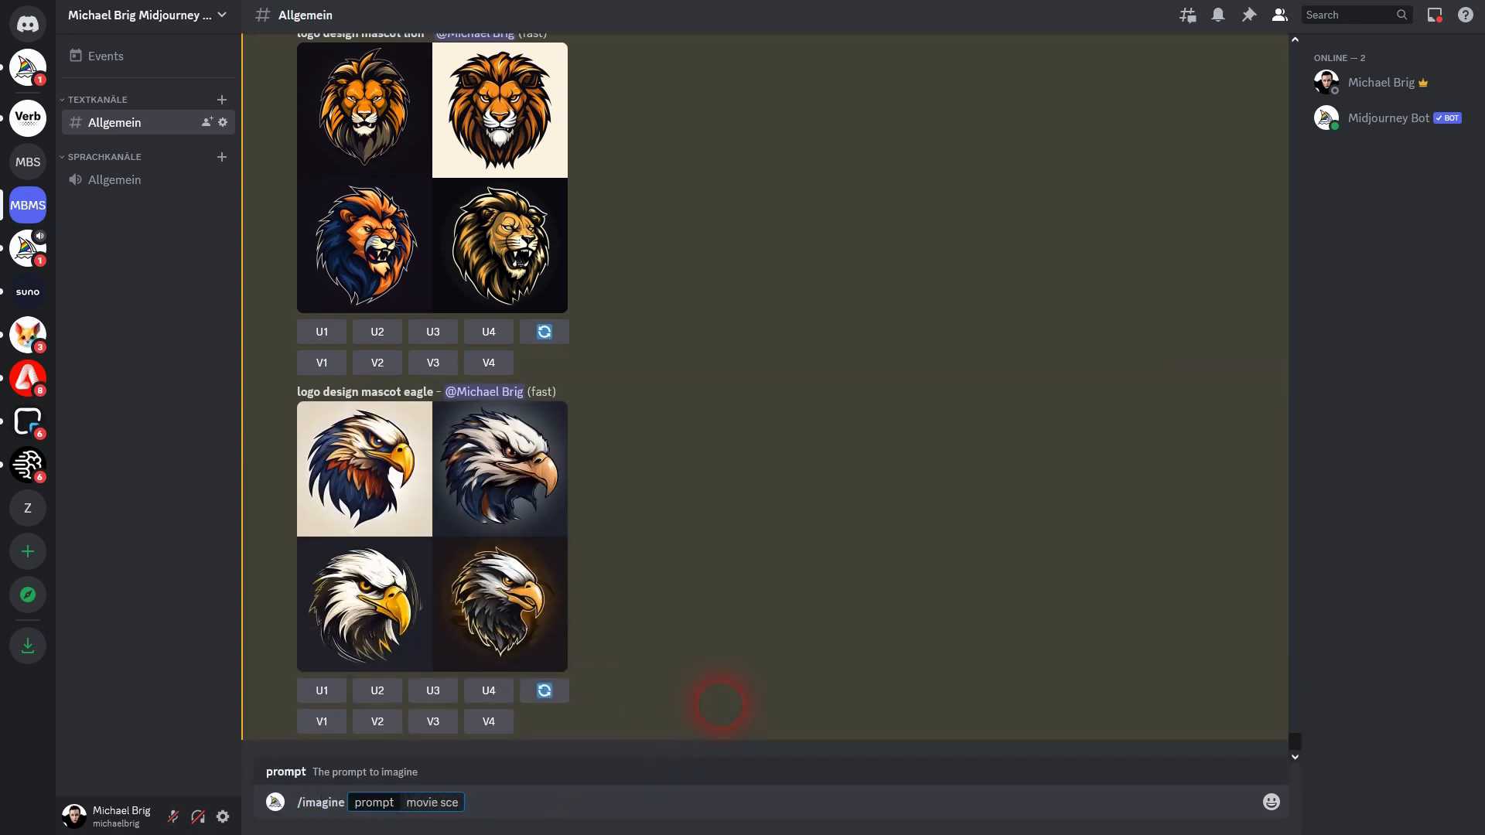
text(ne in space in the style of Quentin Tarantino)
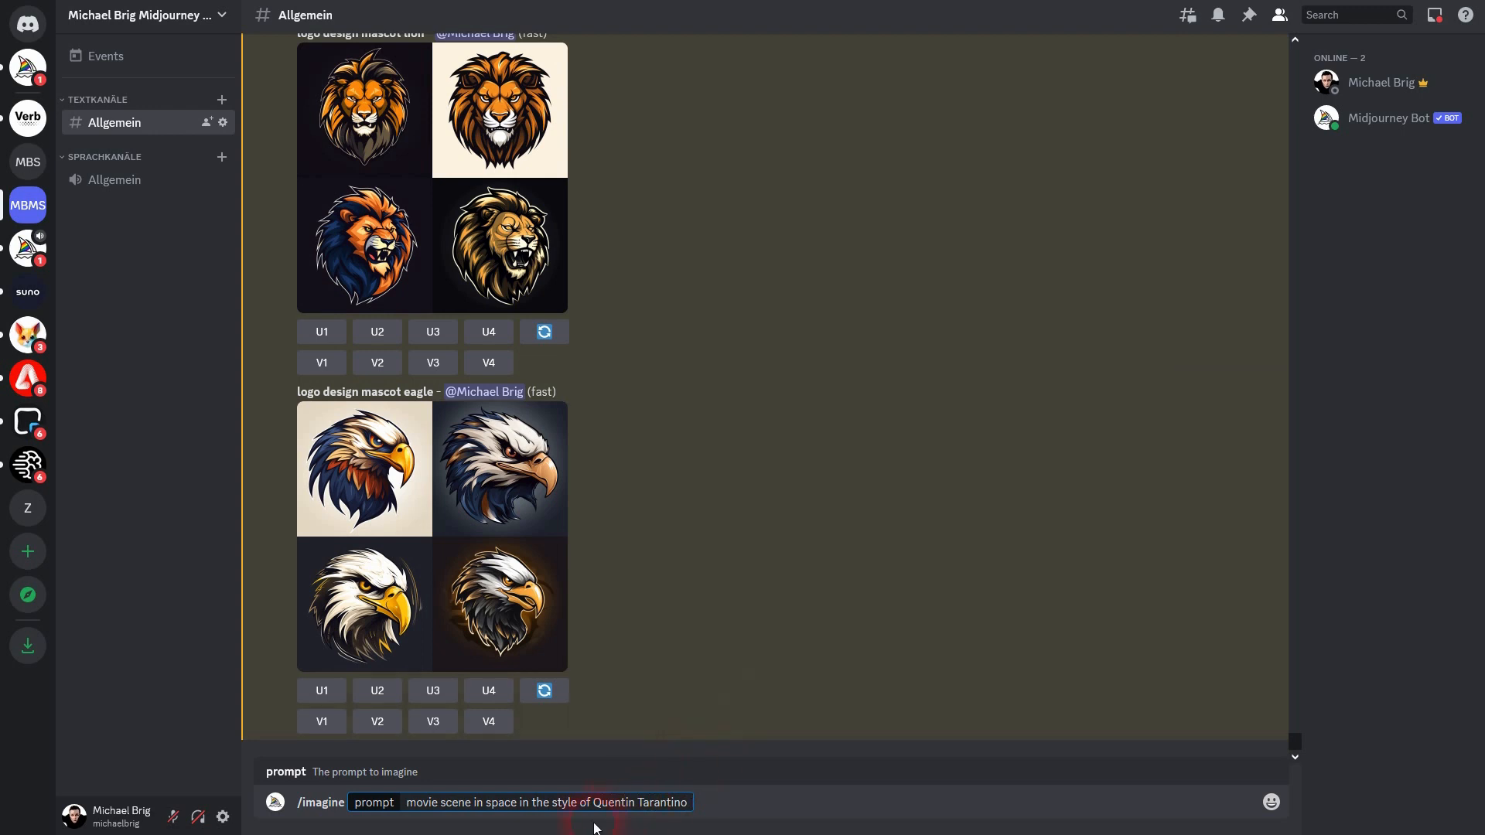
Turn the director in the prompt into the permutation list {Quentin Tarantino, Stanley Kubrick, Wes Anderson}.
drag(593, 803, 687, 804)
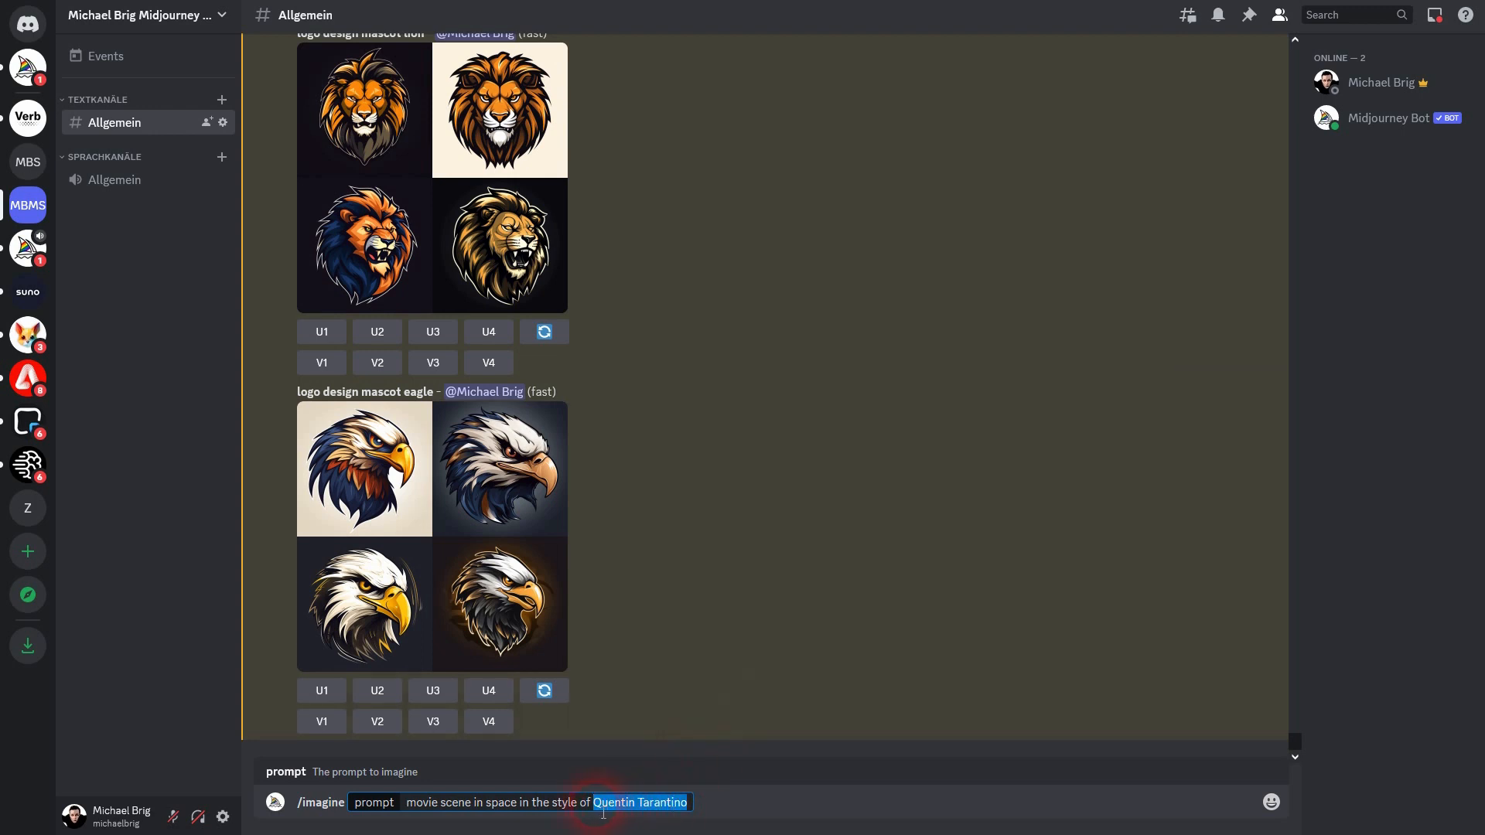
key(Left)
text({)
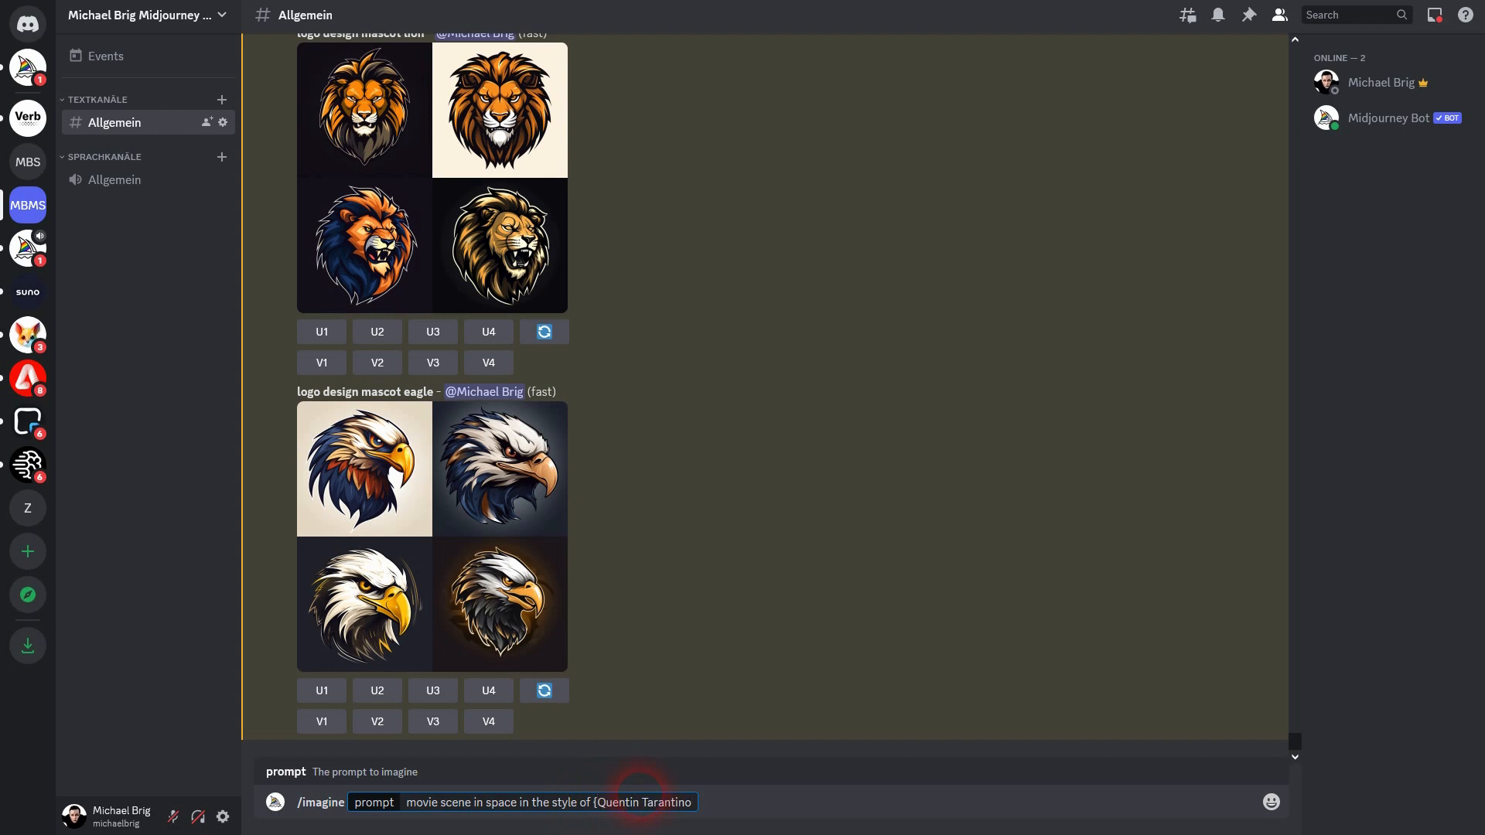
text(})
text(, Stanley K)
text(ubriu)
key(BackSpace)
text(ck, Wes Anderson)
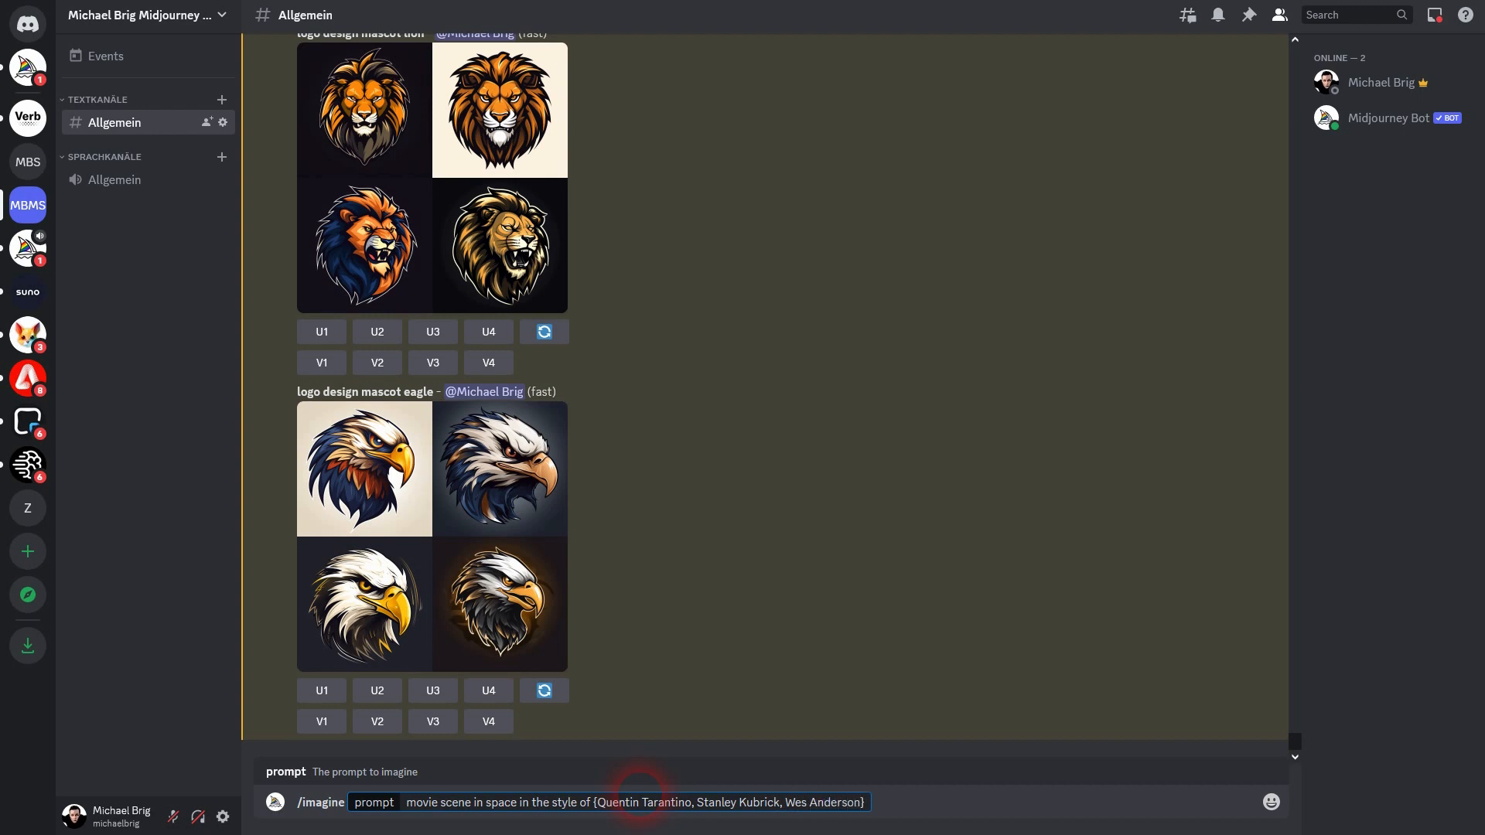
Append the aspect ratio parameter --ar 16:9 to the prompt and submit it.
drag(416, 820, 777, 812)
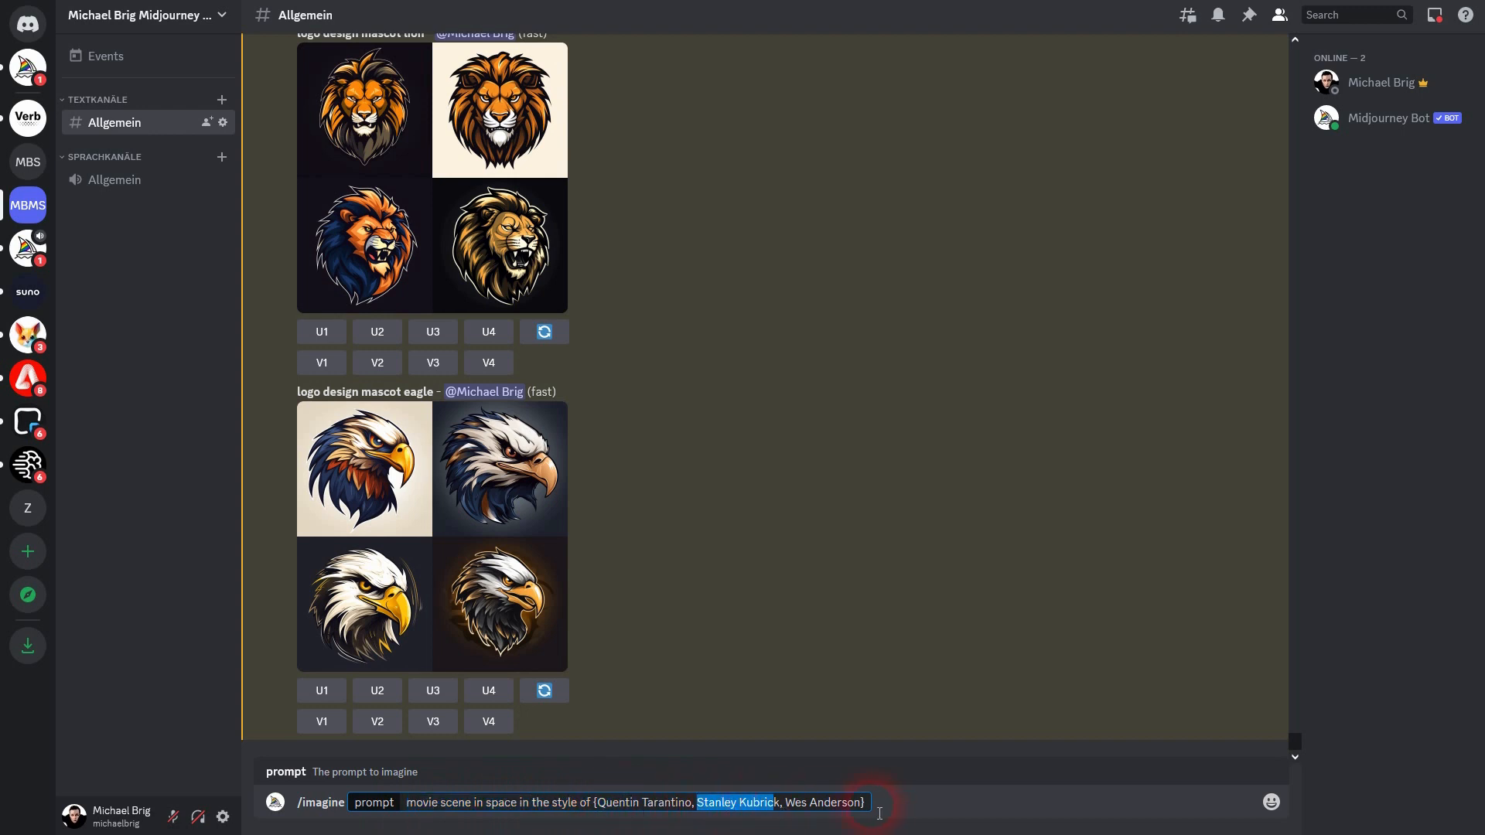
click(945, 805)
text(--a)
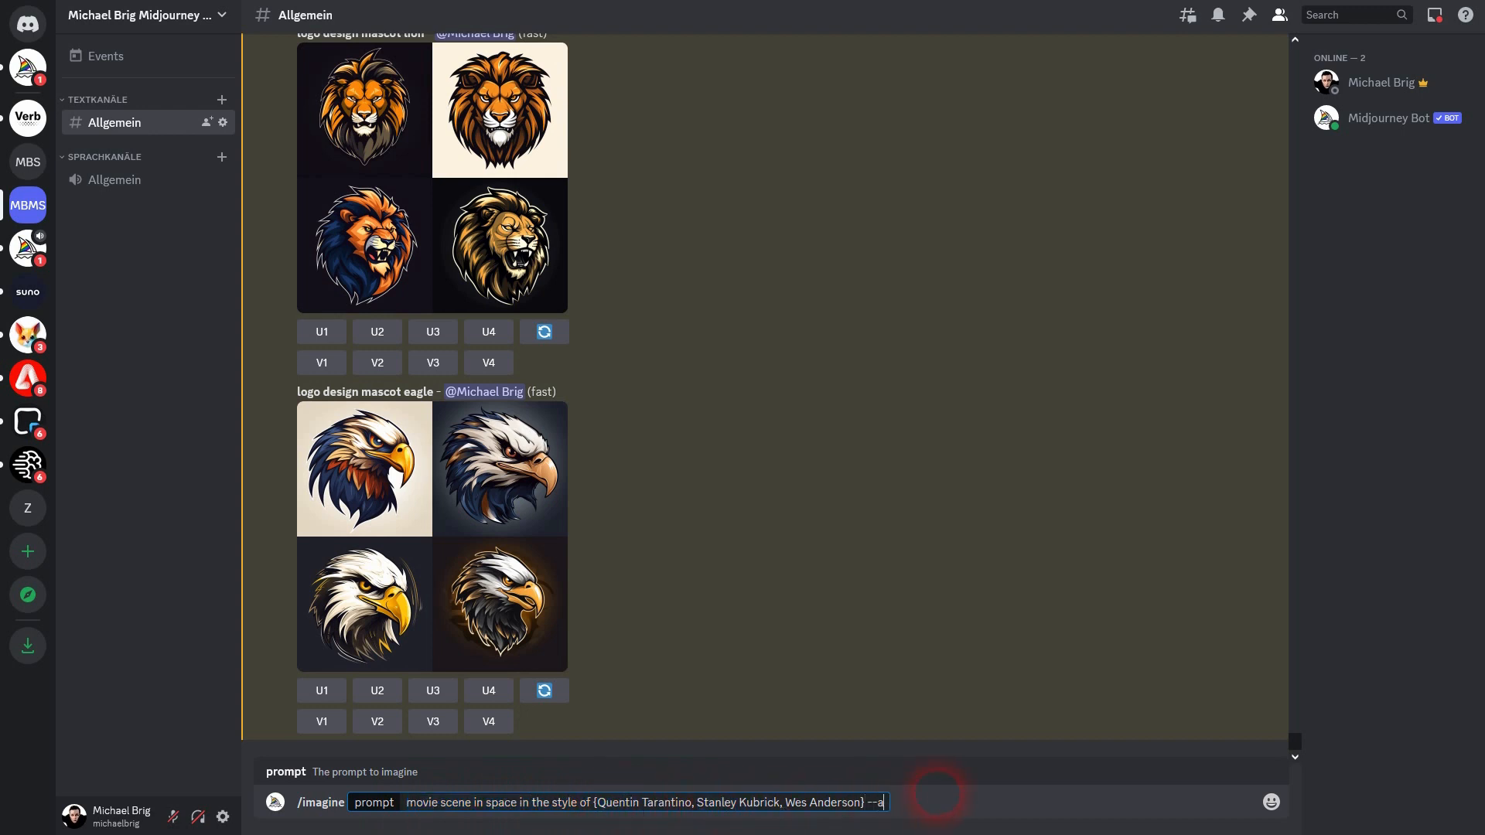
text(r 16:9)
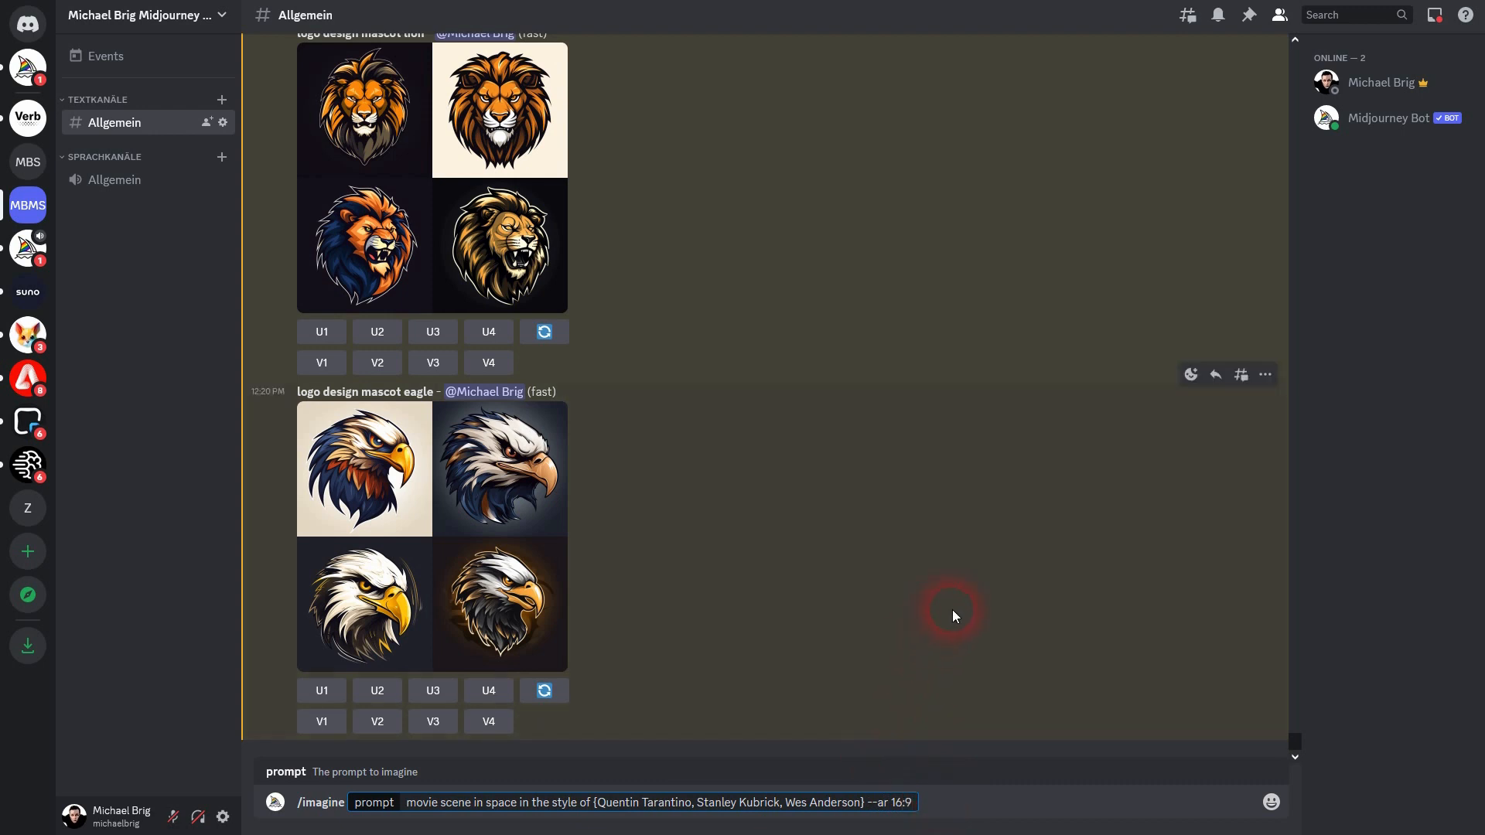
key(Return)
Show the individual prompts generated from the director template, review them, and approve creating the images.
drag(430, 706, 493, 706)
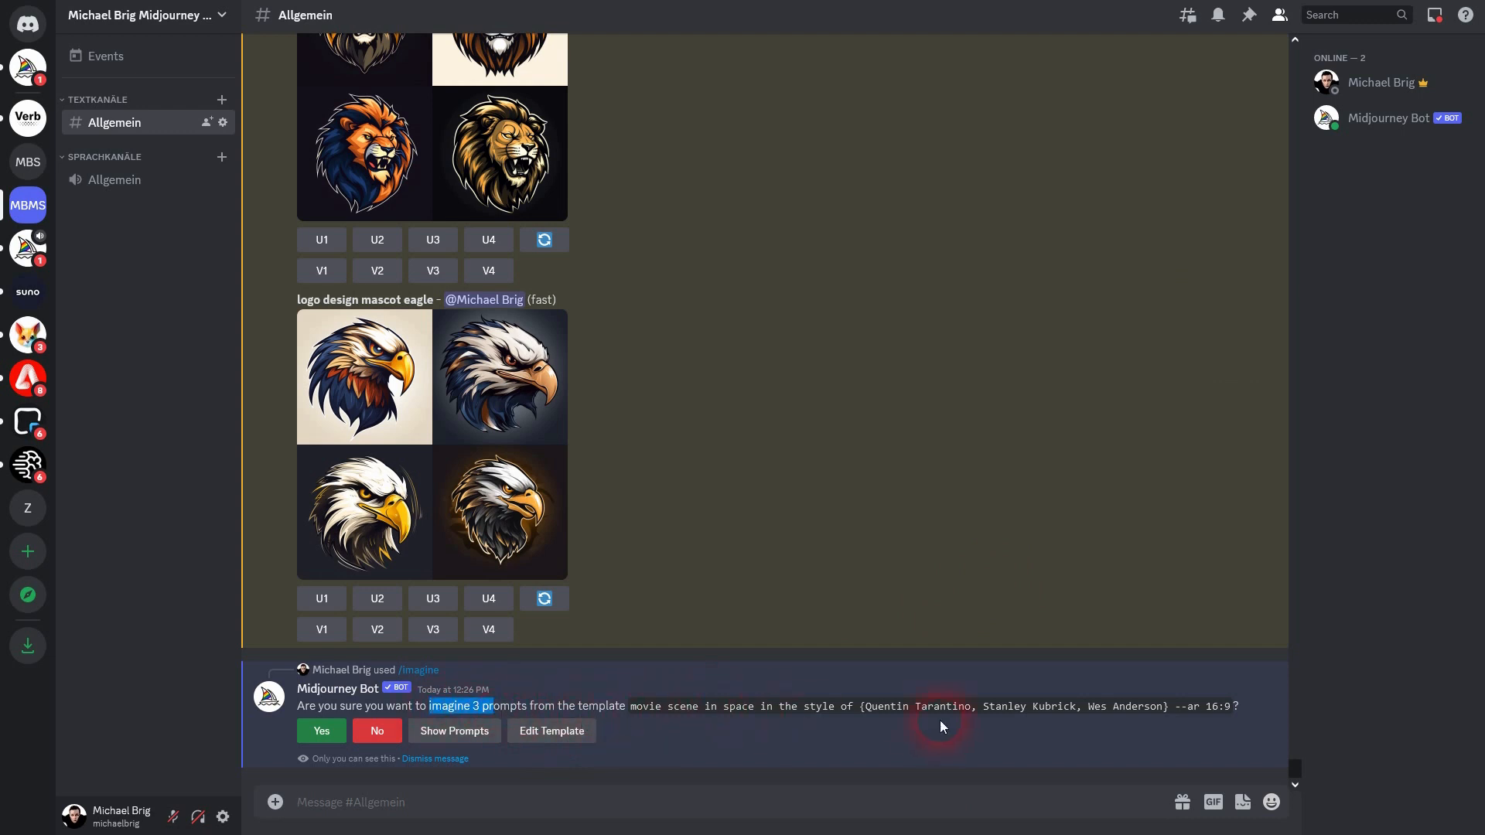
drag(884, 706, 1162, 706)
click(458, 735)
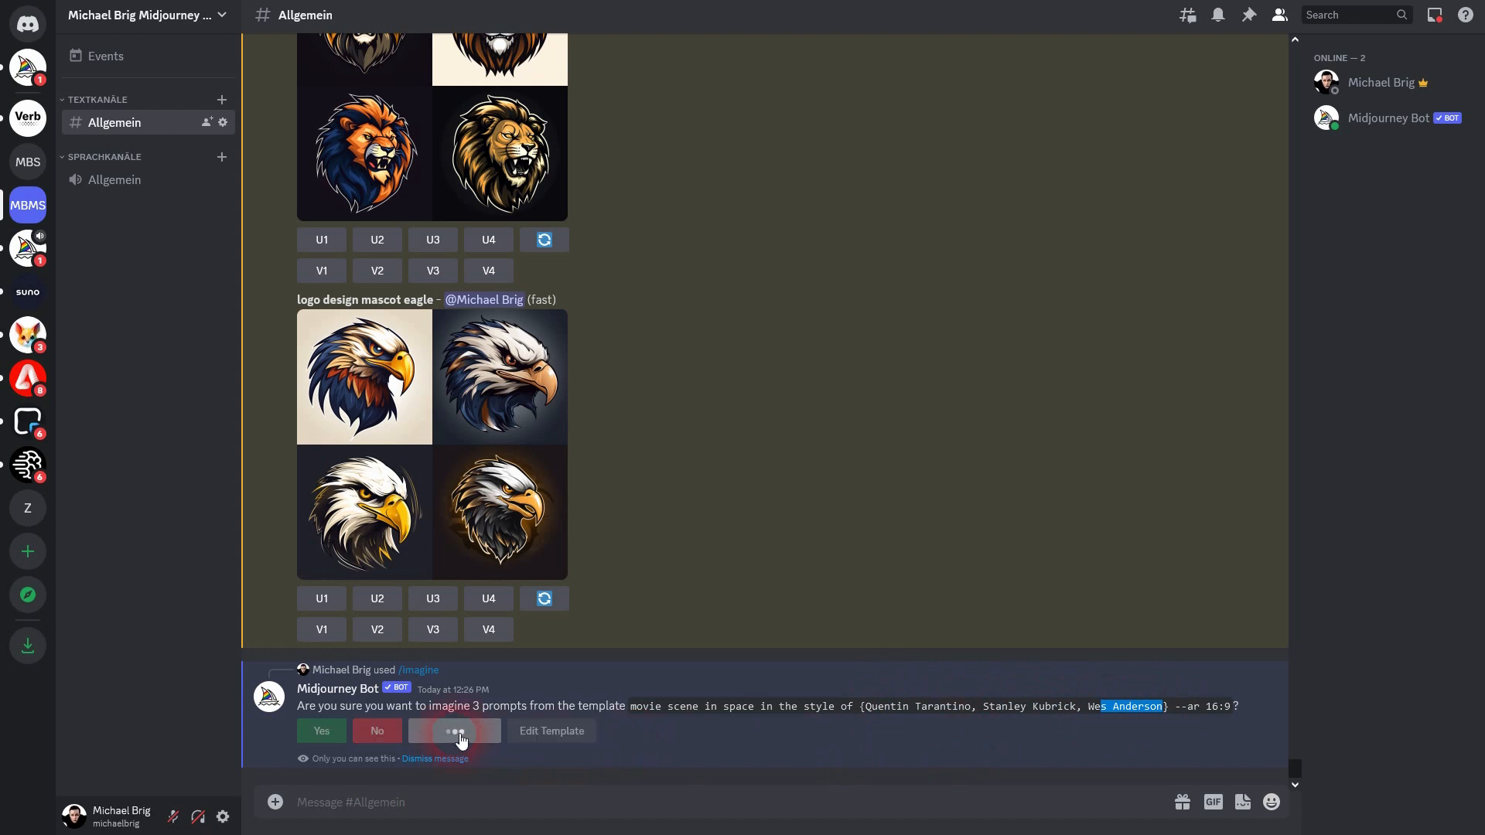
drag(321, 708, 700, 707)
drag(465, 721, 654, 724)
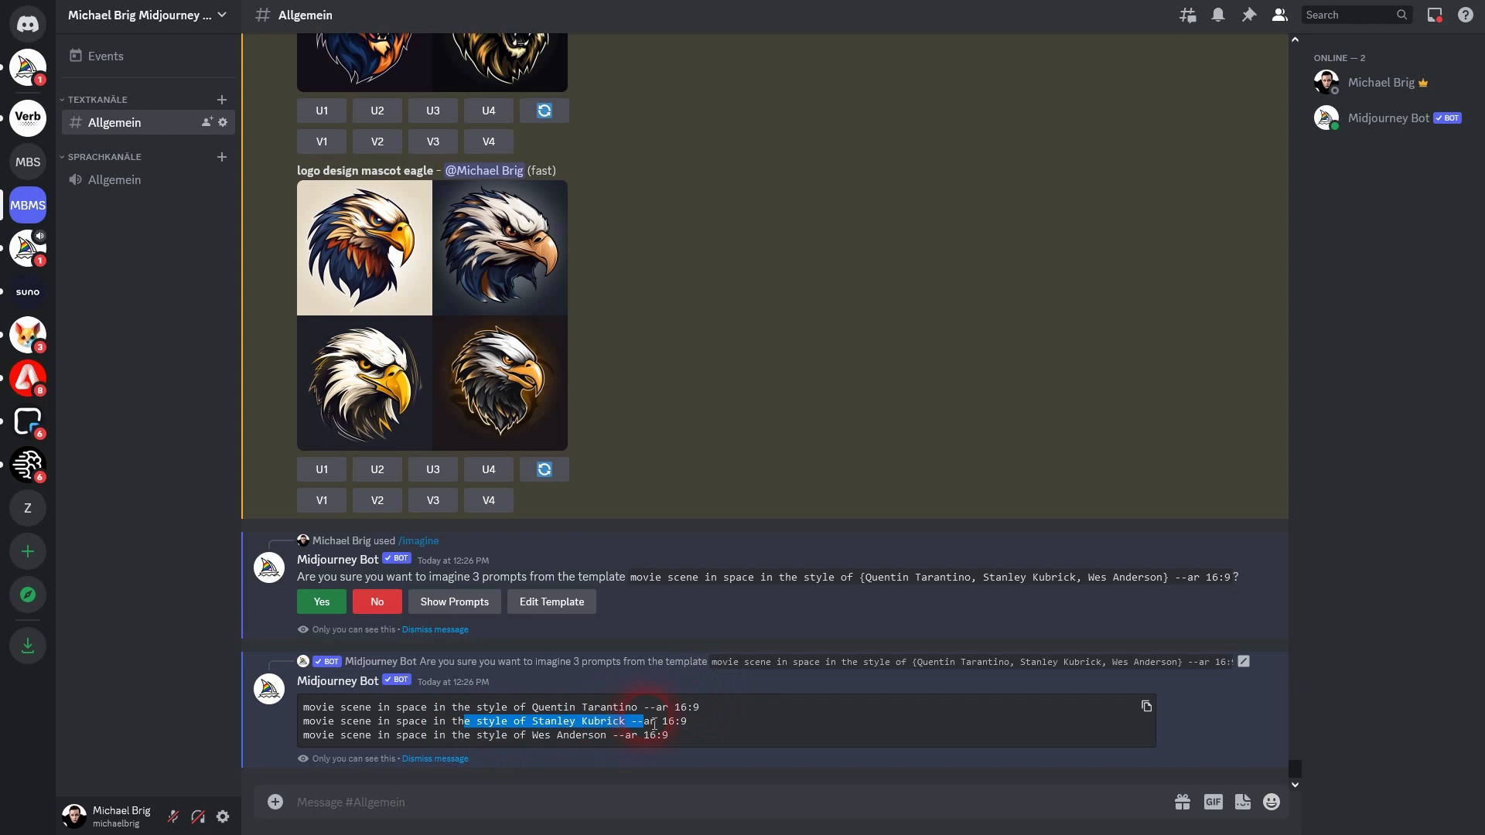
drag(495, 734, 574, 729)
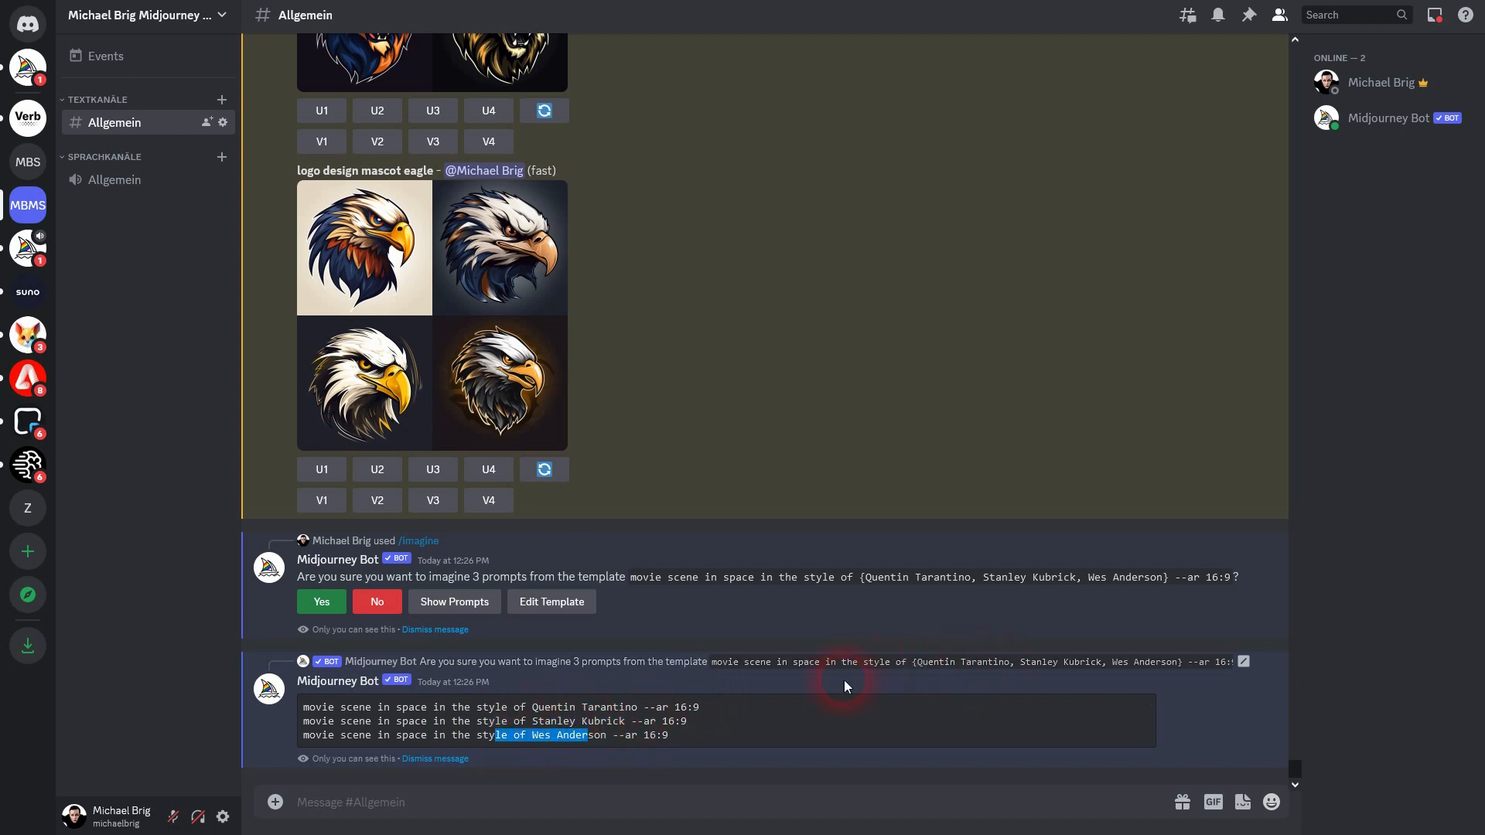
double_click(640, 707)
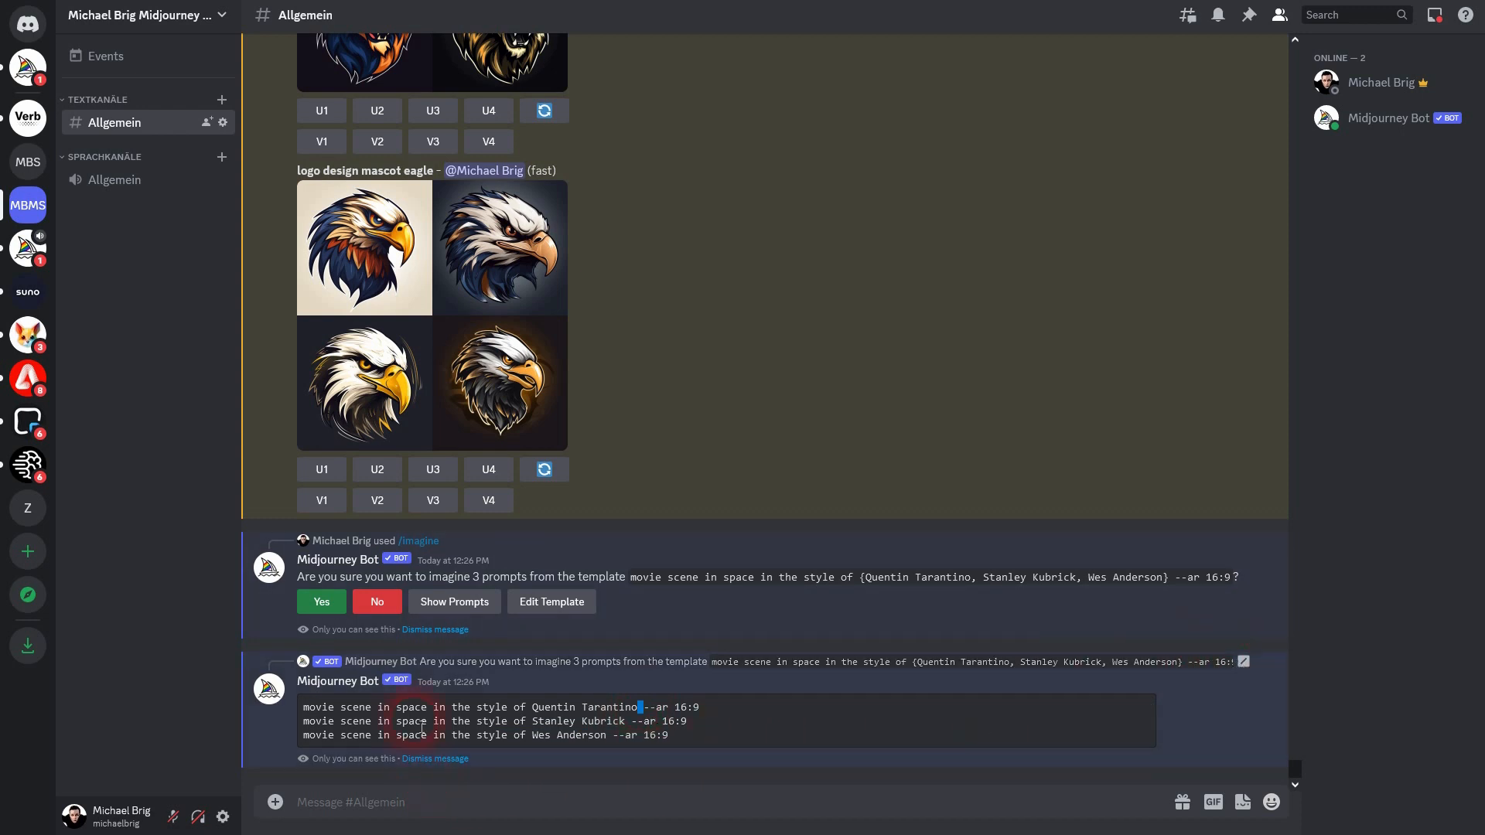
click(321, 602)
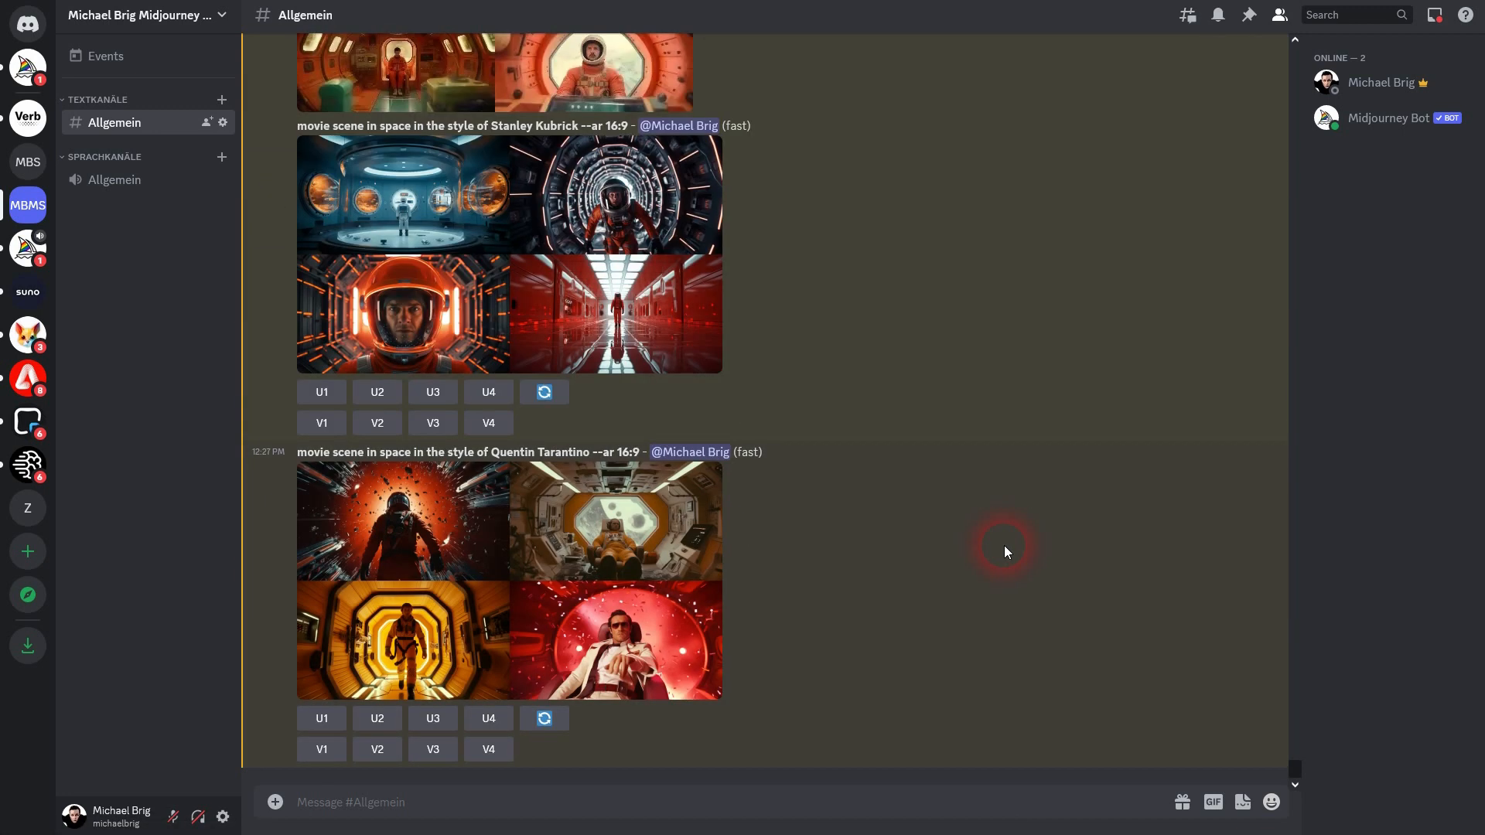
Examine the generated space scenes for each director, enlarging the Stanley Kubrick and Quentin Tarantino grids.
scroll(1004, 545, up, 4)
scroll(1004, 545, down, 1)
click(526, 560)
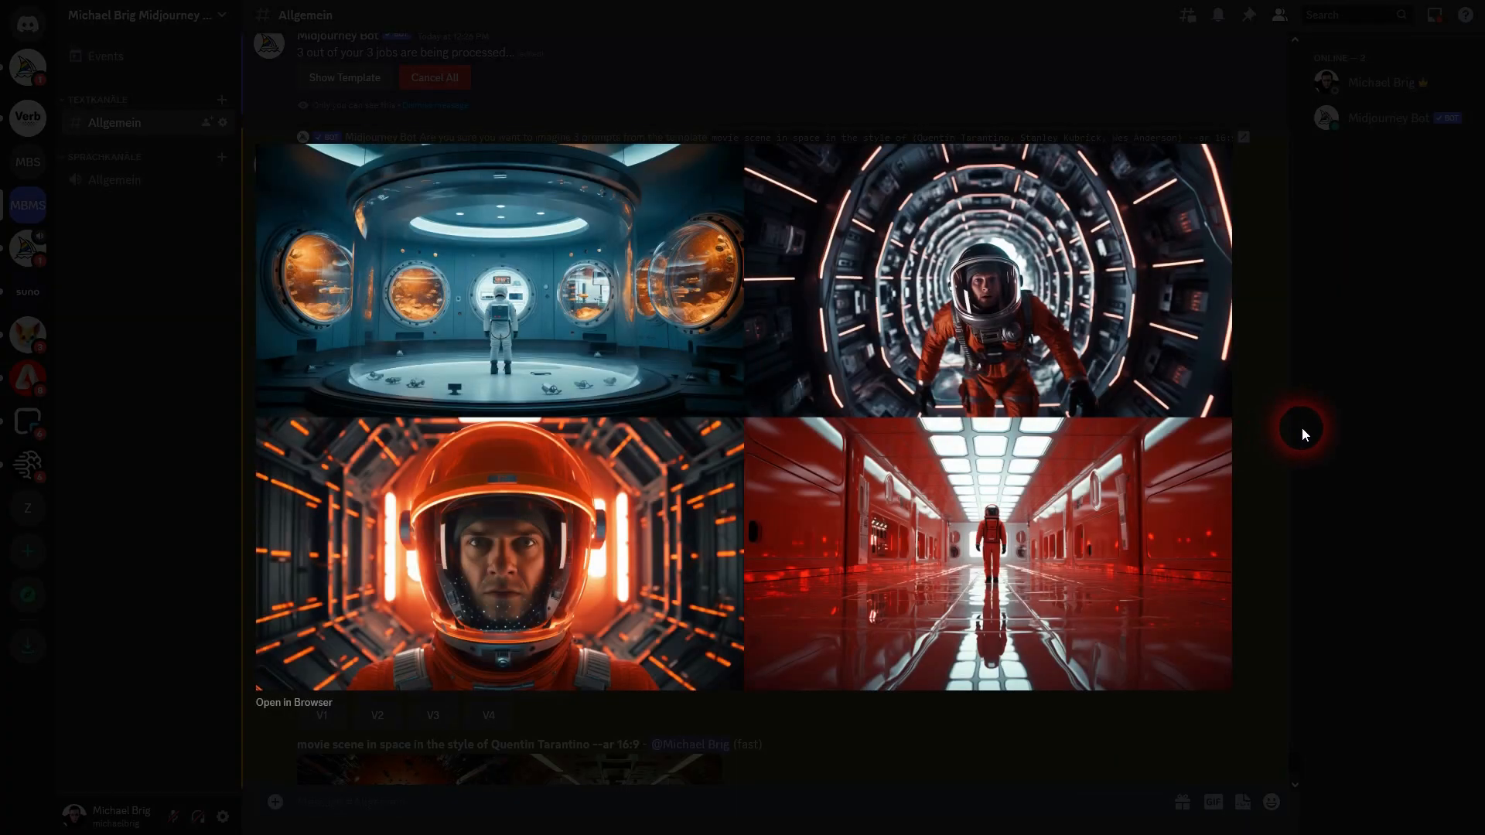
click(1301, 427)
drag(490, 418, 579, 423)
scroll(569, 532, down, 4)
drag(484, 458, 589, 455)
click(556, 573)
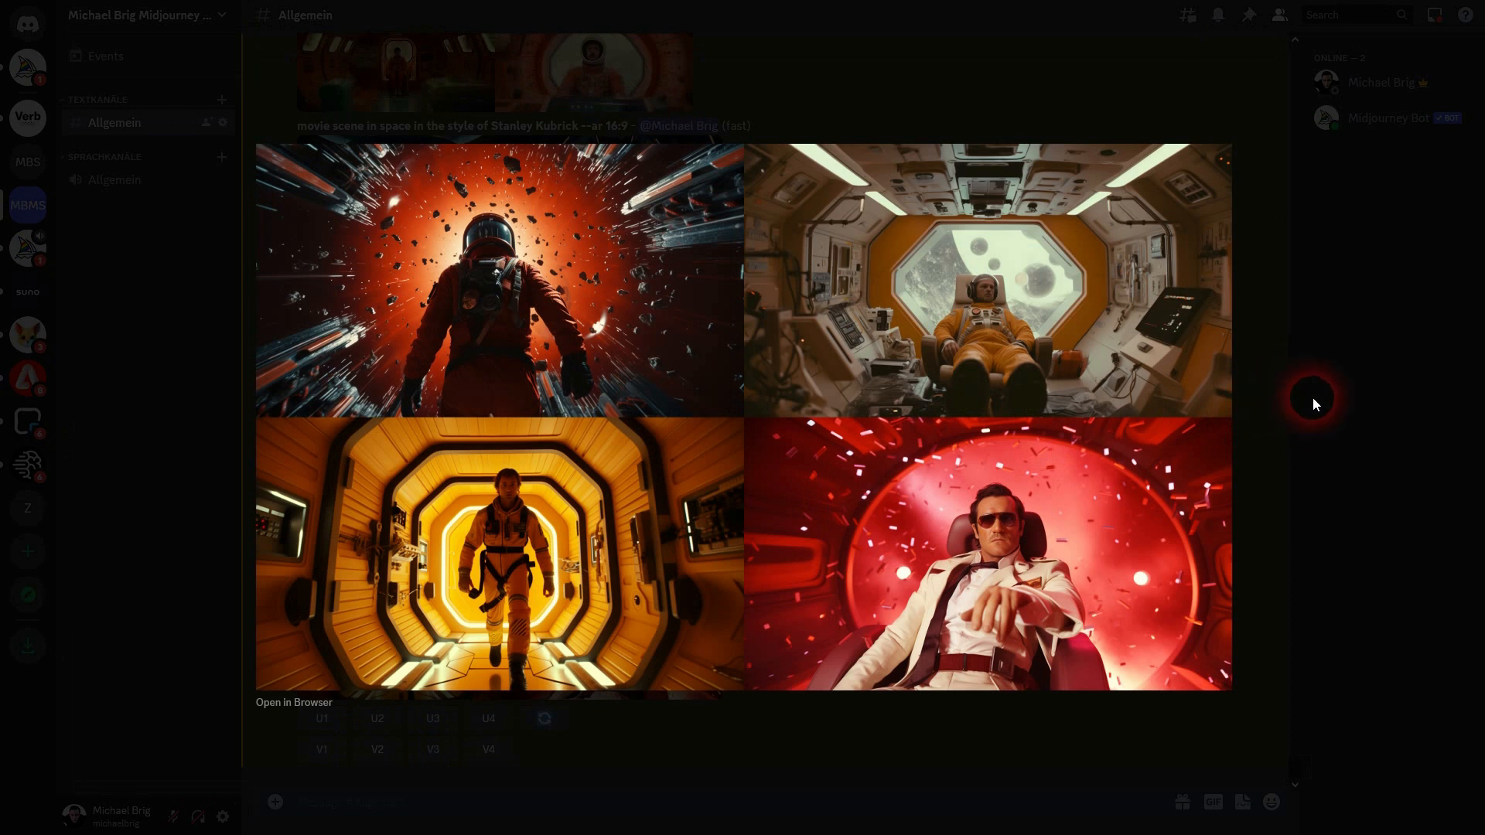
click(1320, 462)
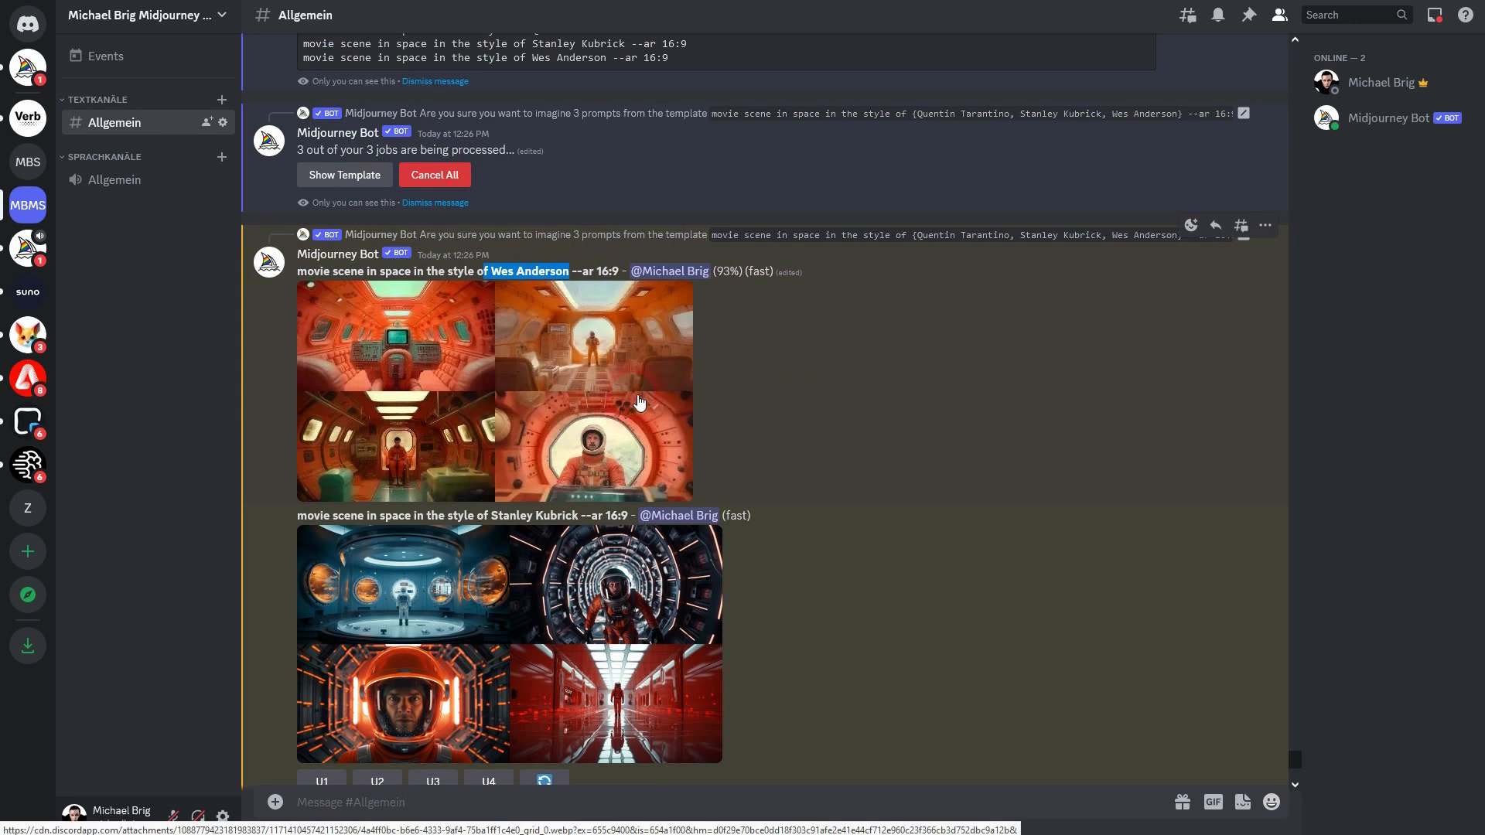
Copy the prompt text of the Quentin Tarantino result and paste it into a new imagine command.
scroll(630, 421, down, 5)
drag(300, 455, 646, 456)
key(ctrl+c)
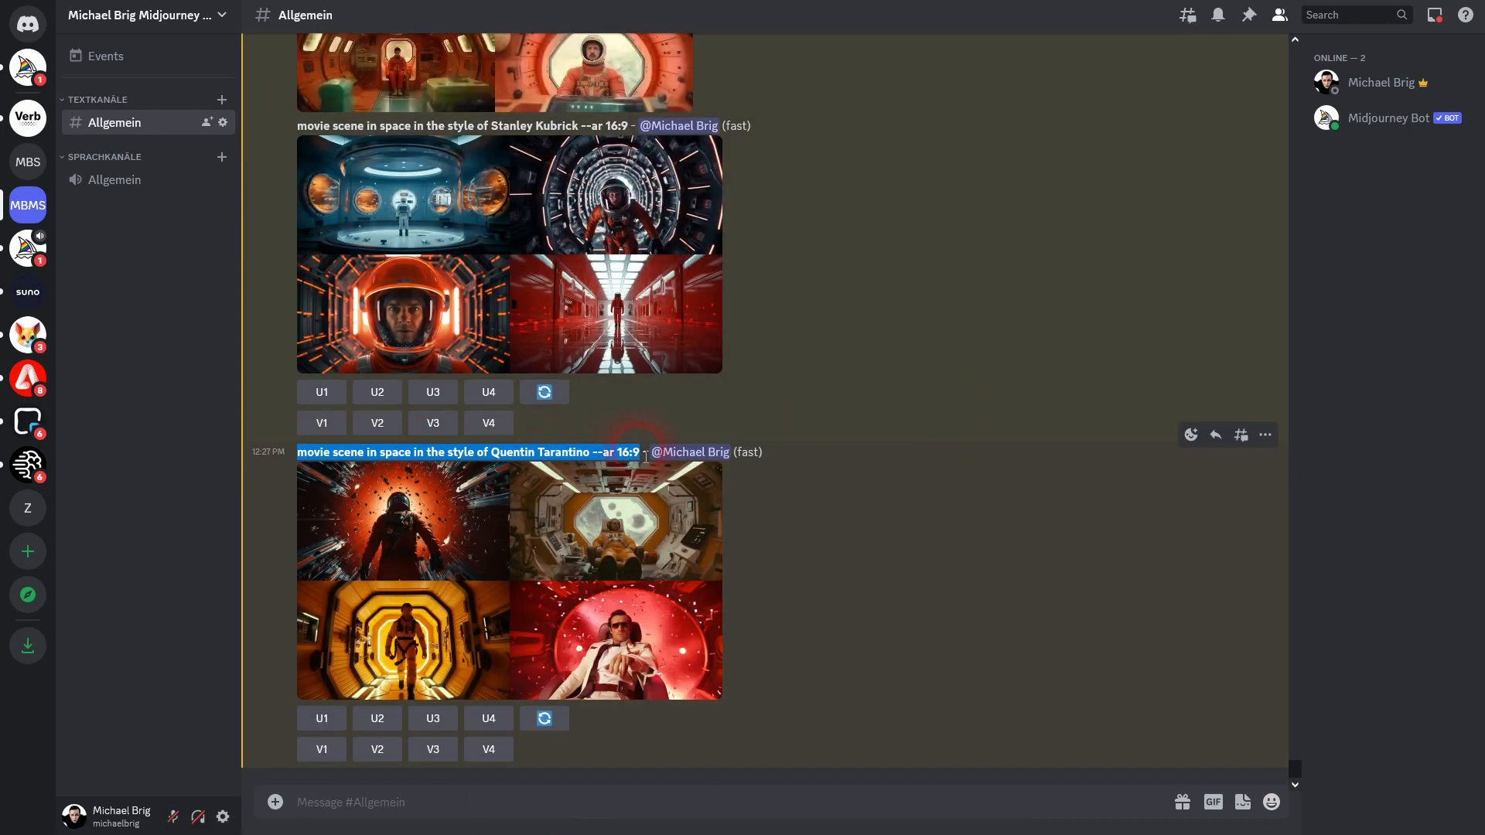
click(429, 802)
text(/ima)
click(508, 744)
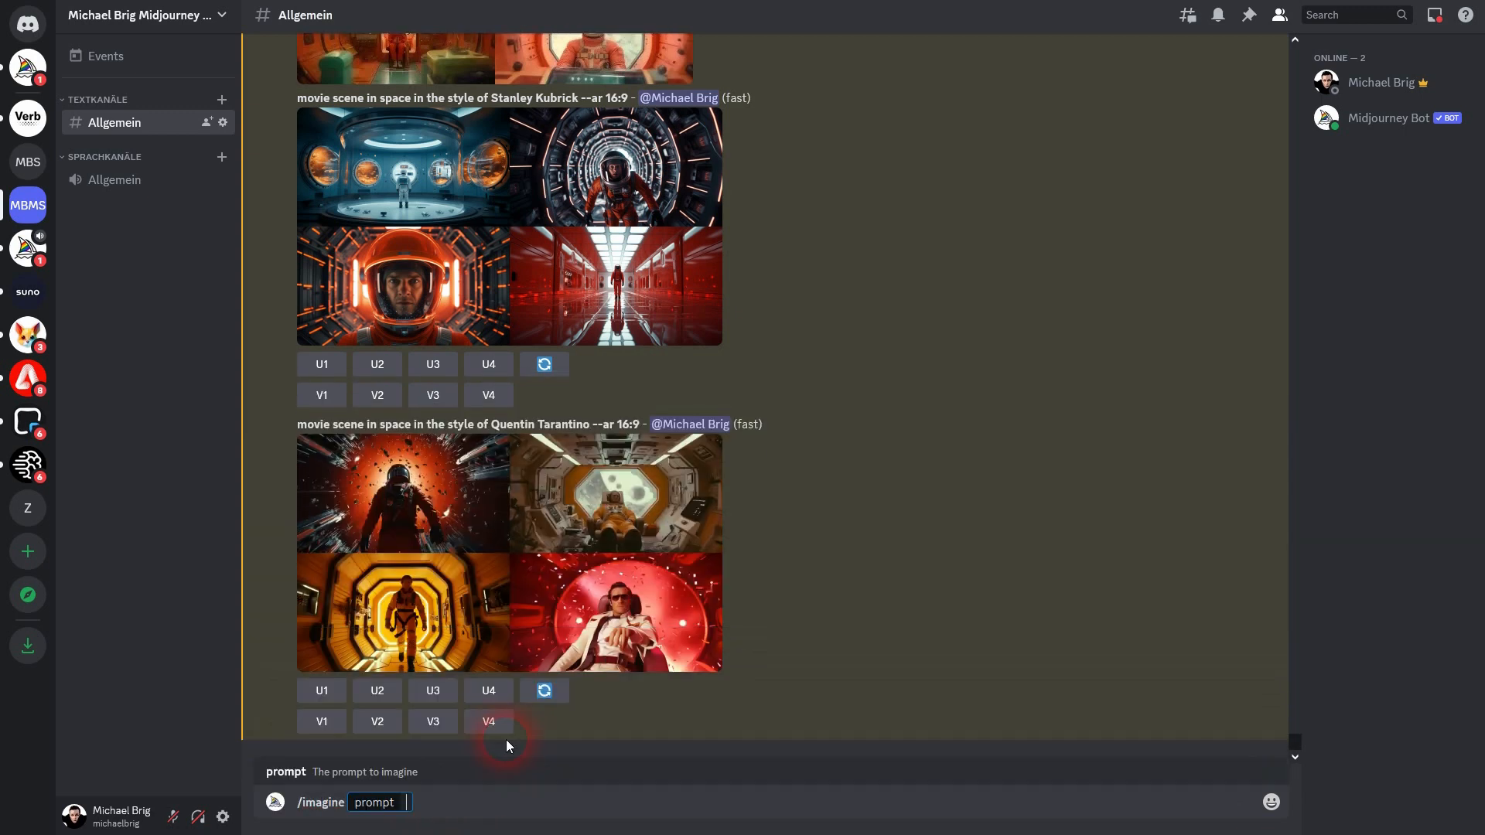
key(ctrl+v)
Replace the director with Stanley Kubrick, set the aspect ratio list to {16:9, 4:3, 3:4}, and submit the prompt.
drag(600, 809, 695, 805)
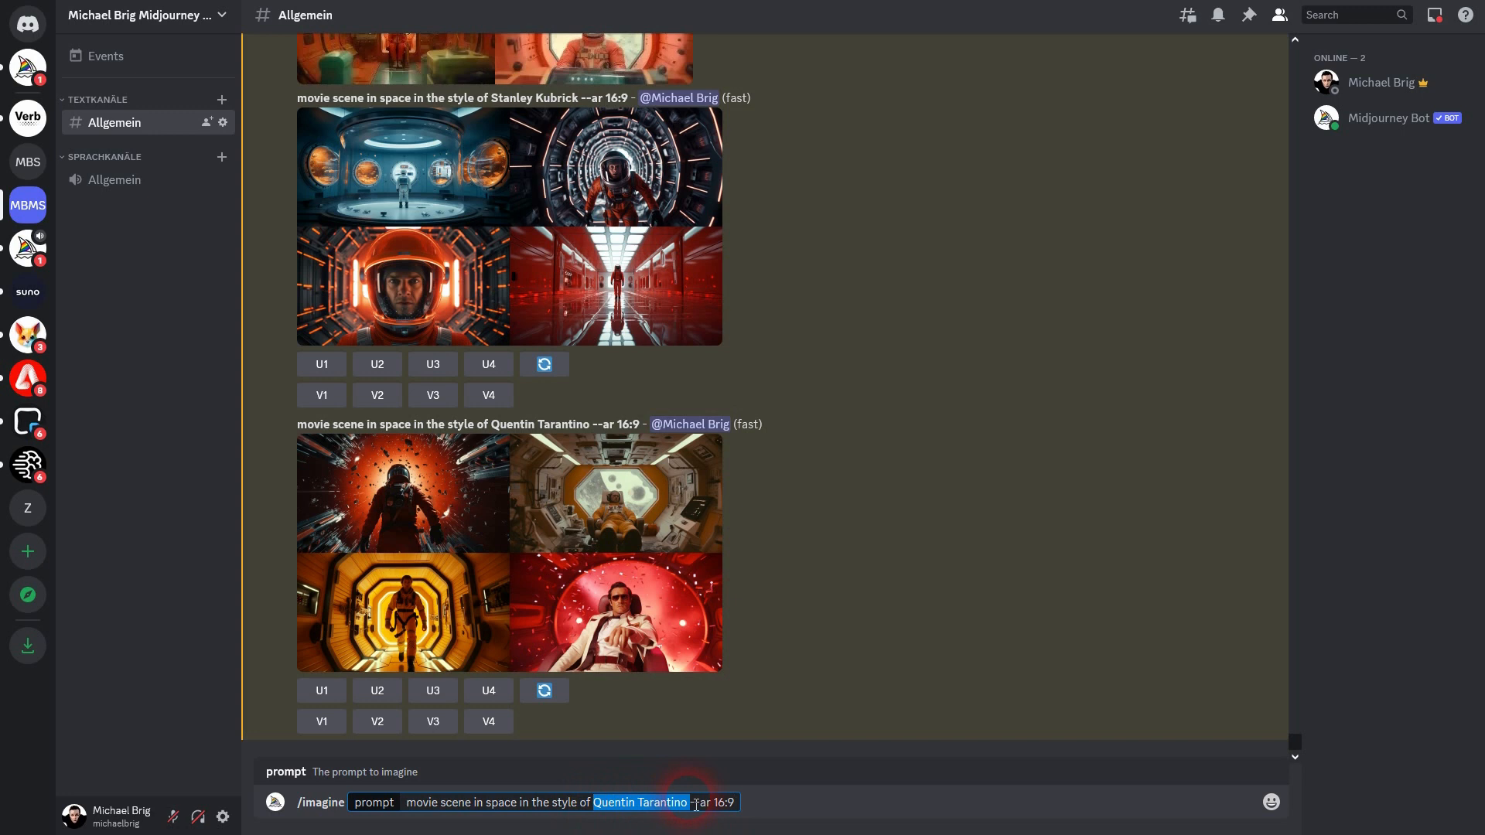
text(Stanley Kubri)
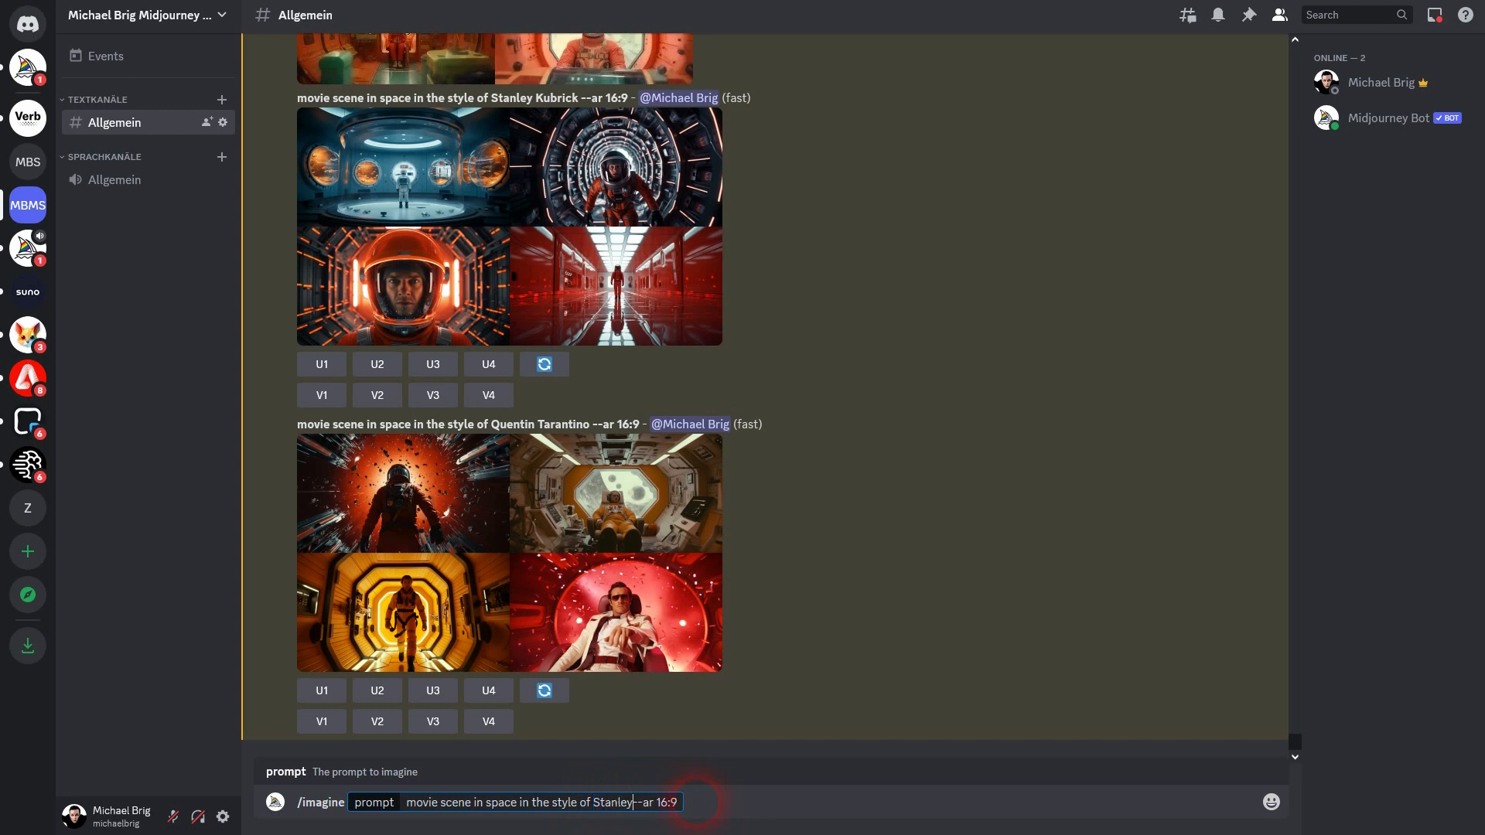
text(ck {}, )
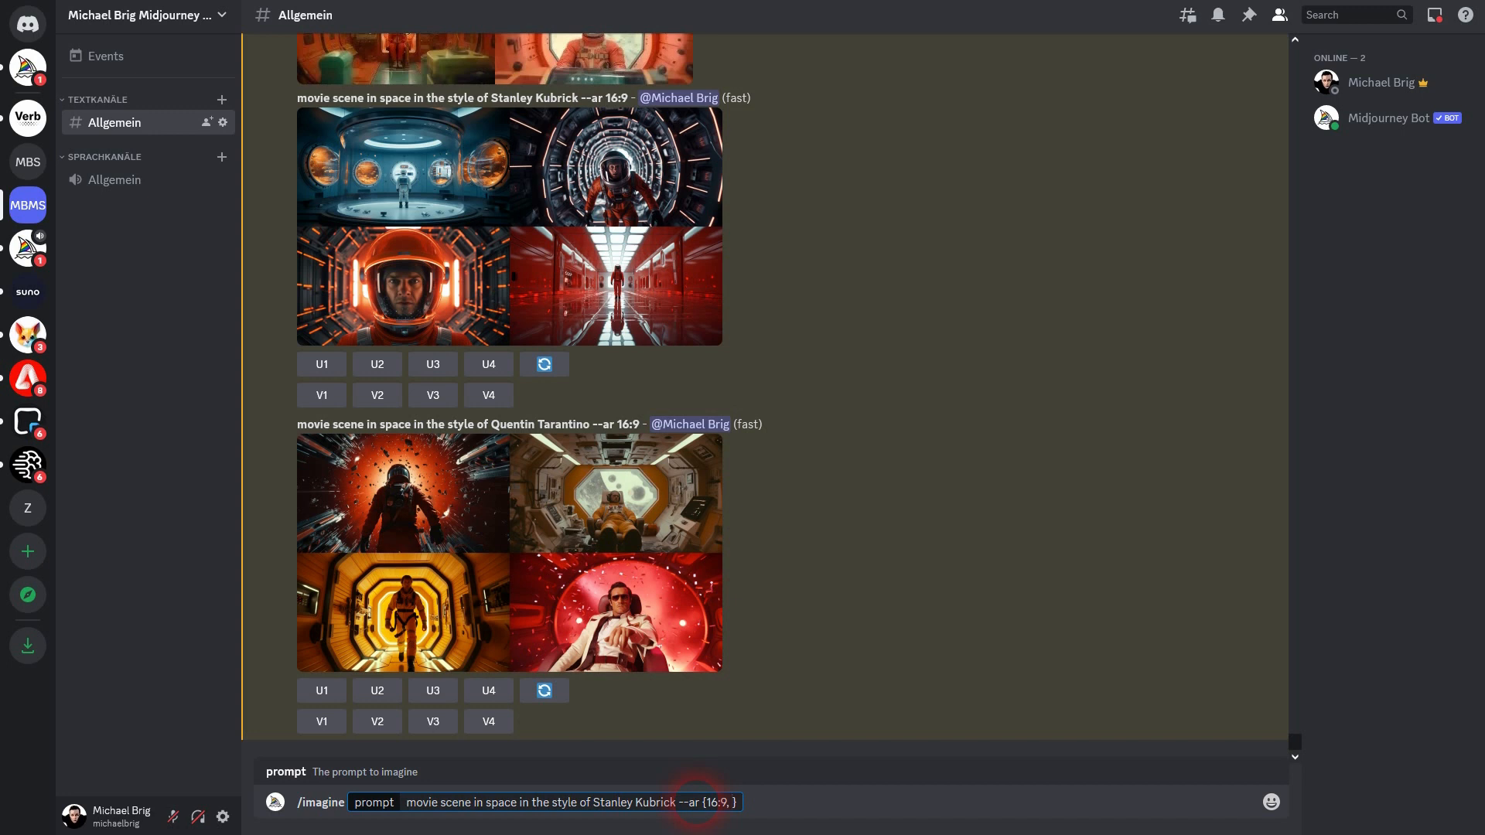
text(4:3, 3:4)
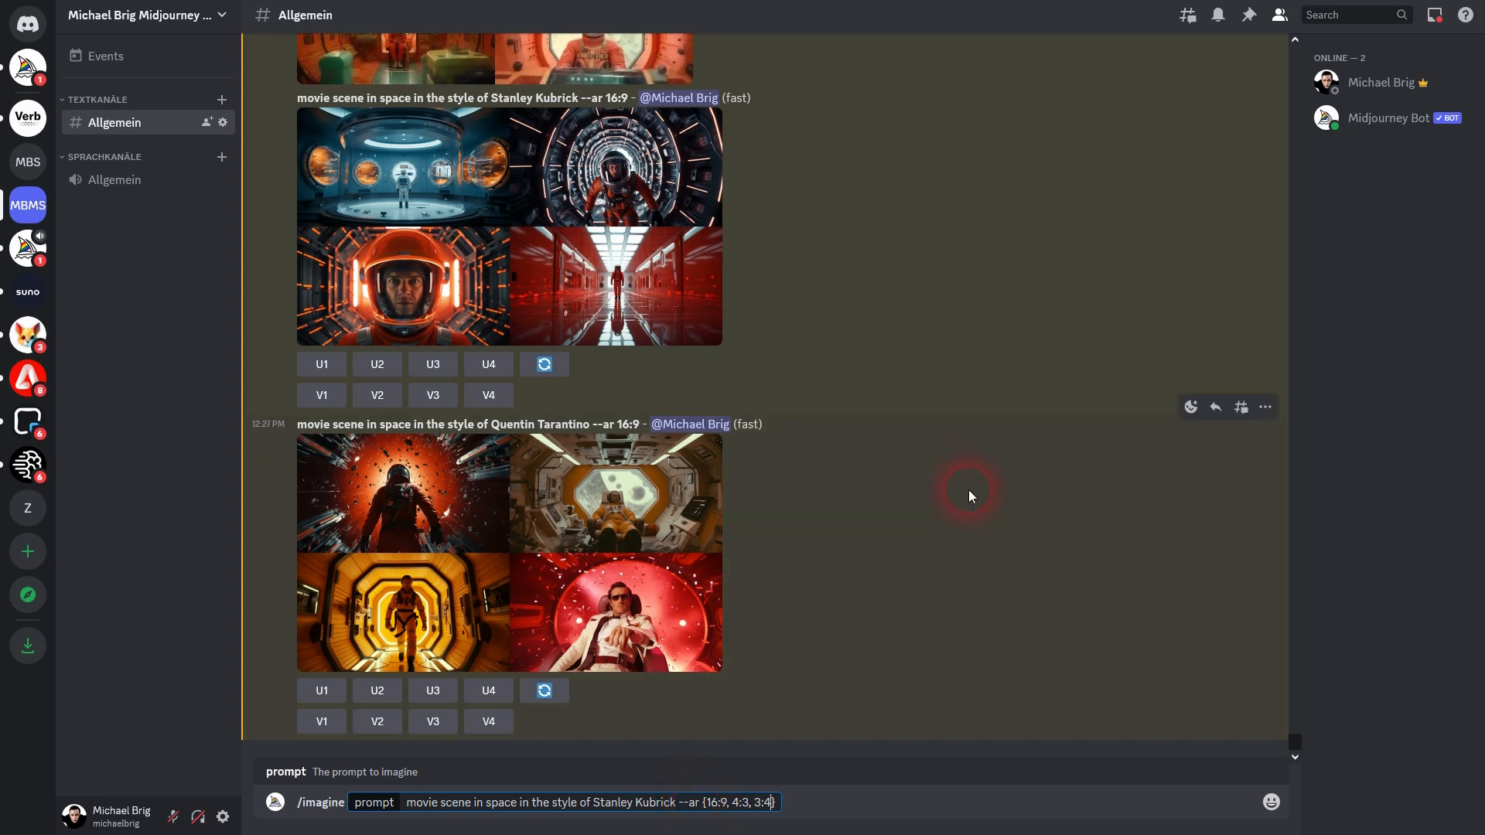
key(Return)
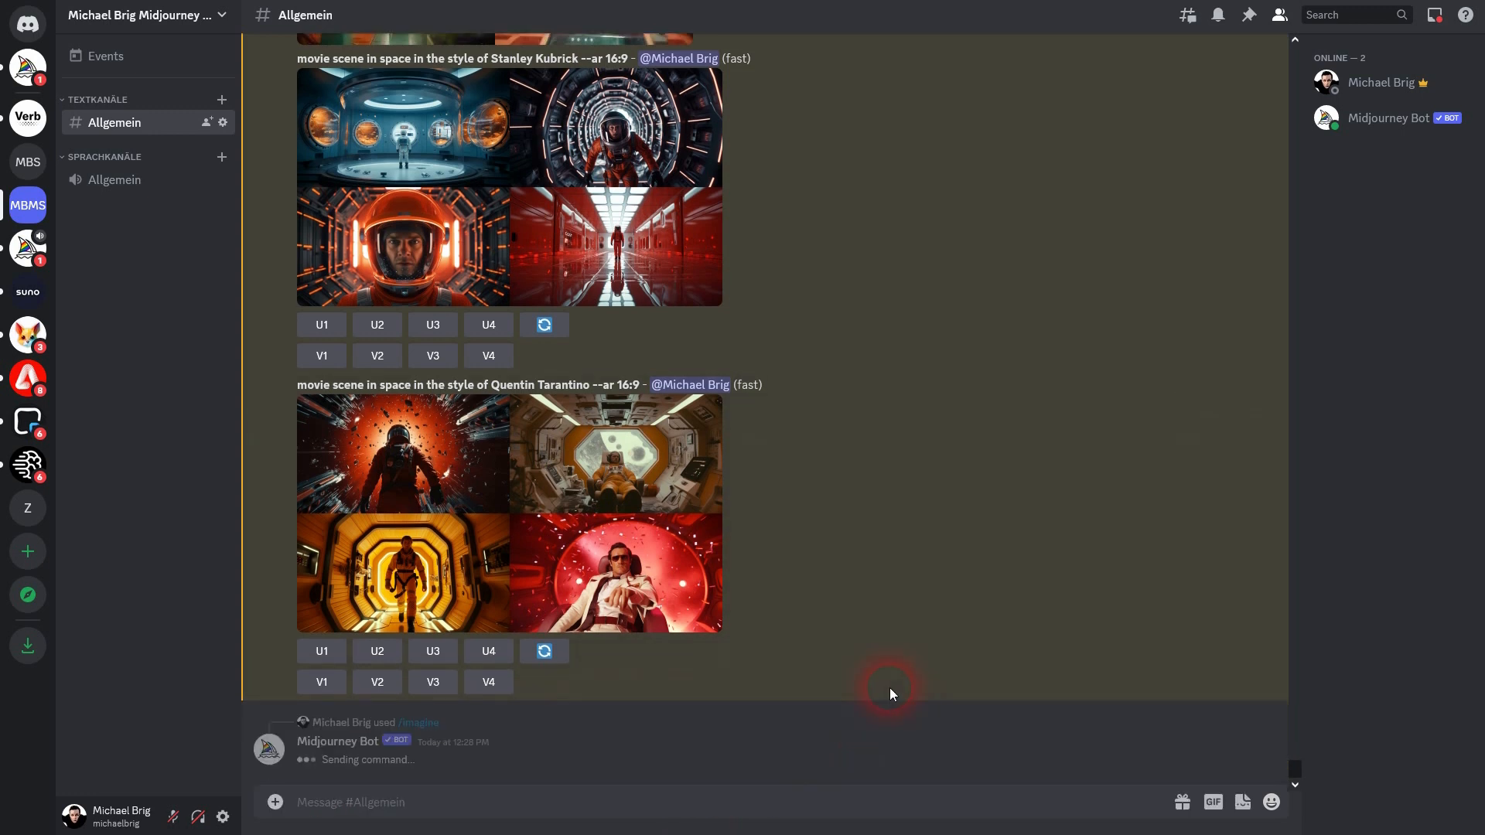
Show the individual prompts for the aspect ratio variations, check their ratios, and approve creating the images.
click(454, 730)
drag(663, 709, 684, 736)
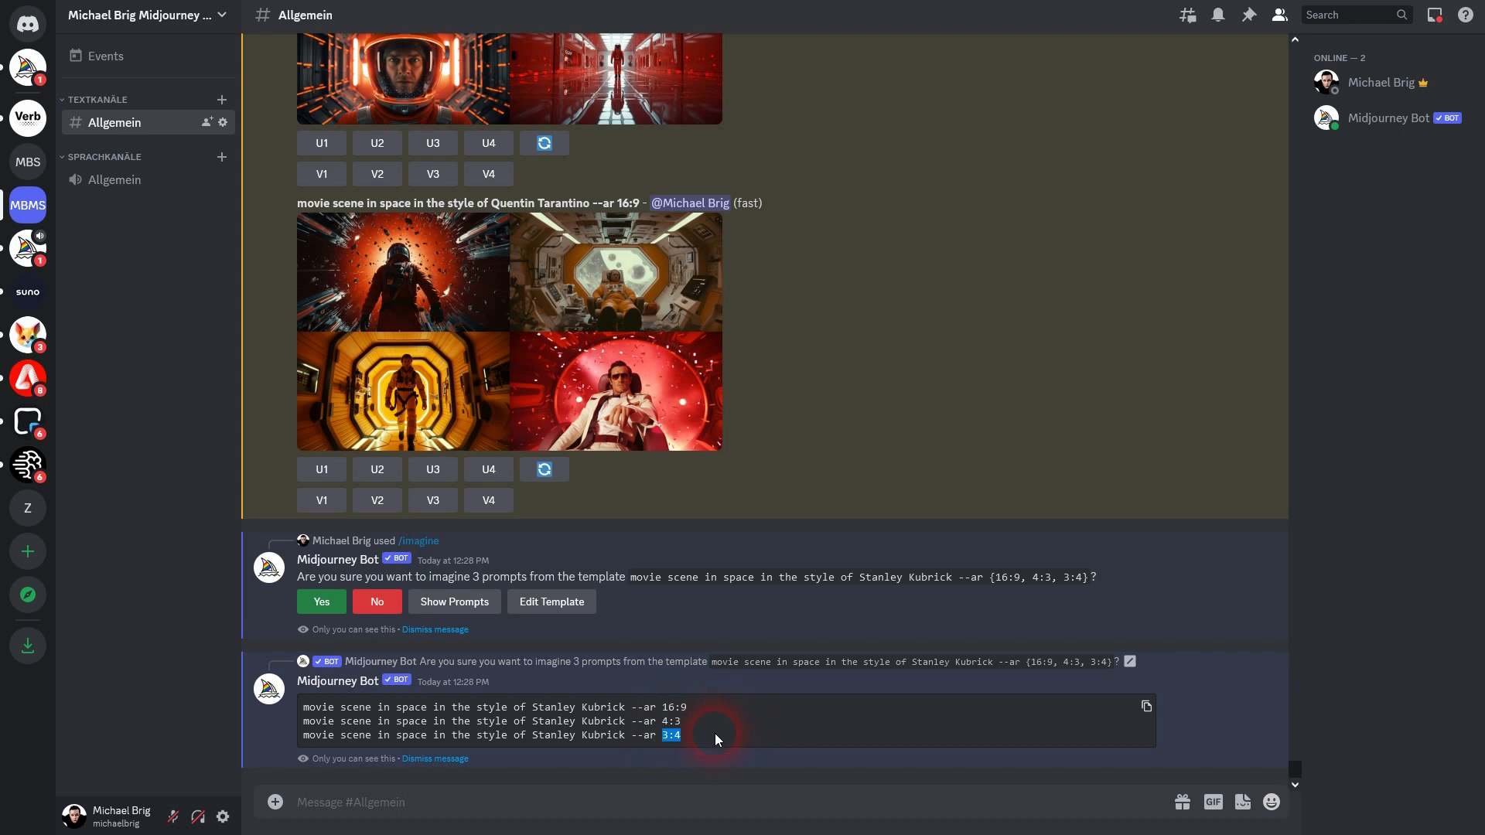
click(341, 605)
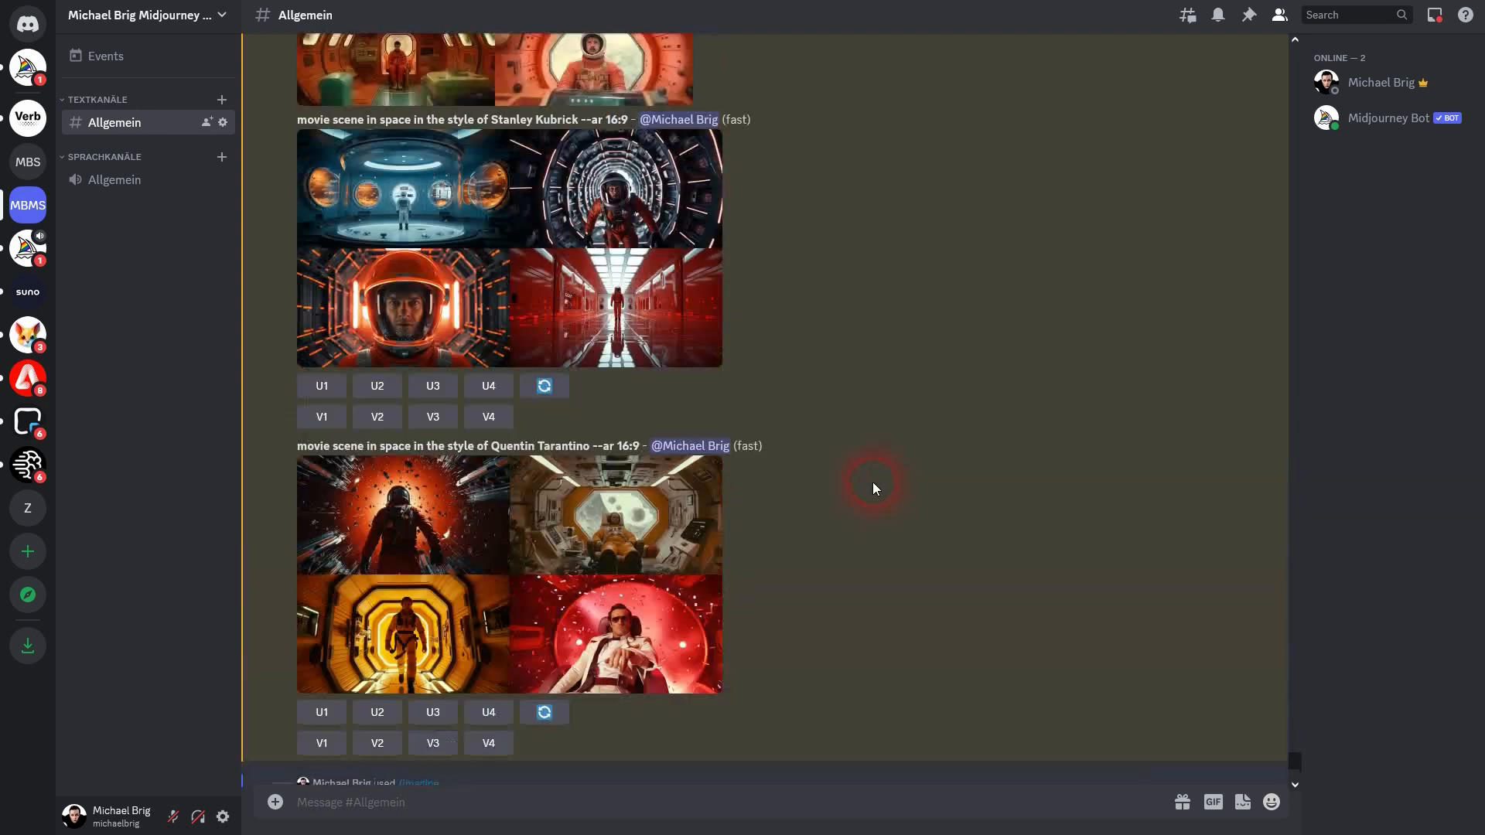
Delete the message containing the Wes Anderson 16:9 image grid from the channel.
drag(525, 195, 882, 364)
scroll(873, 362, down, 10)
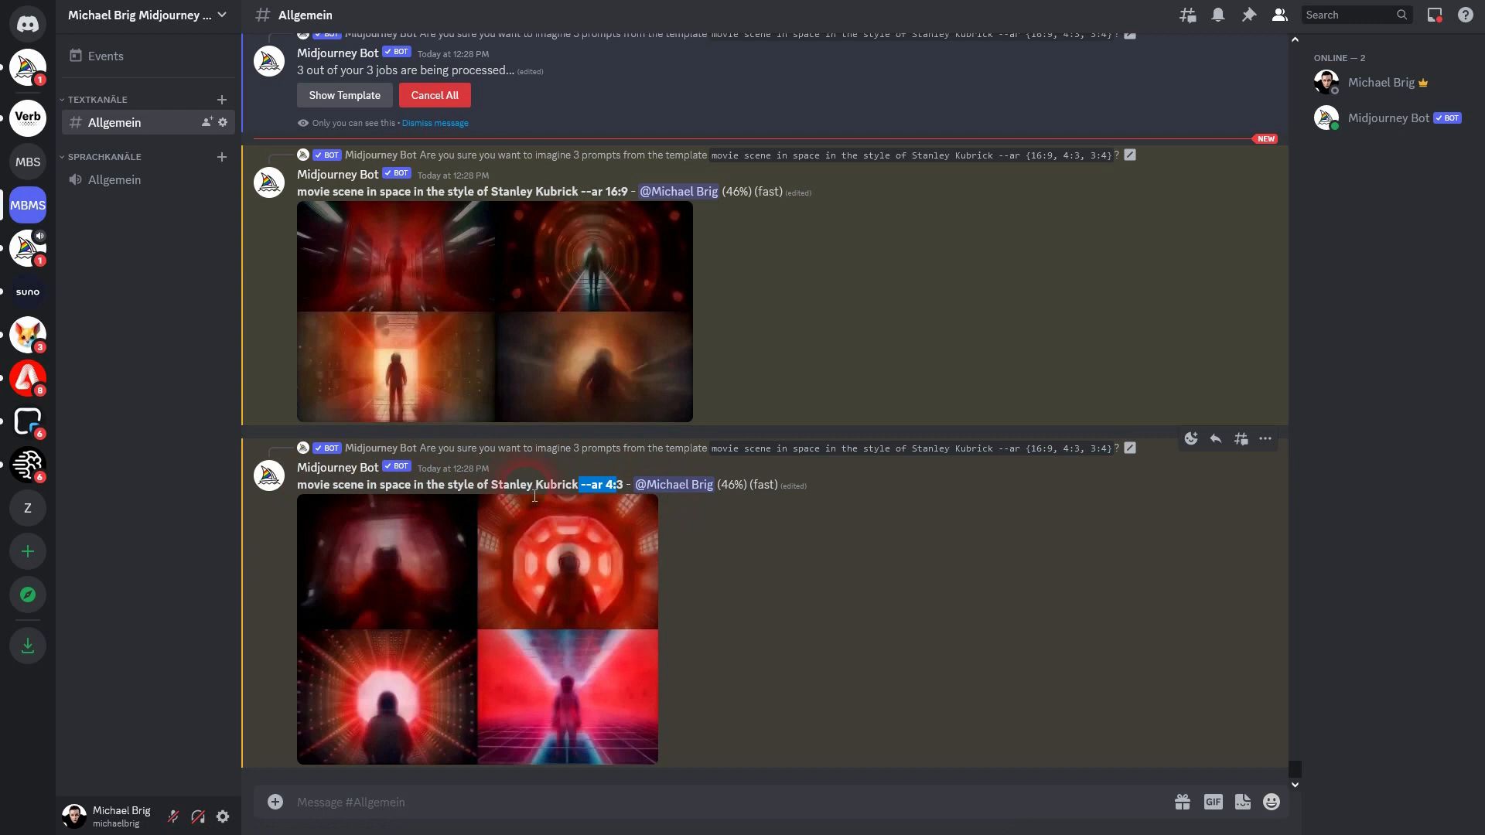
scroll(854, 394, up, 10)
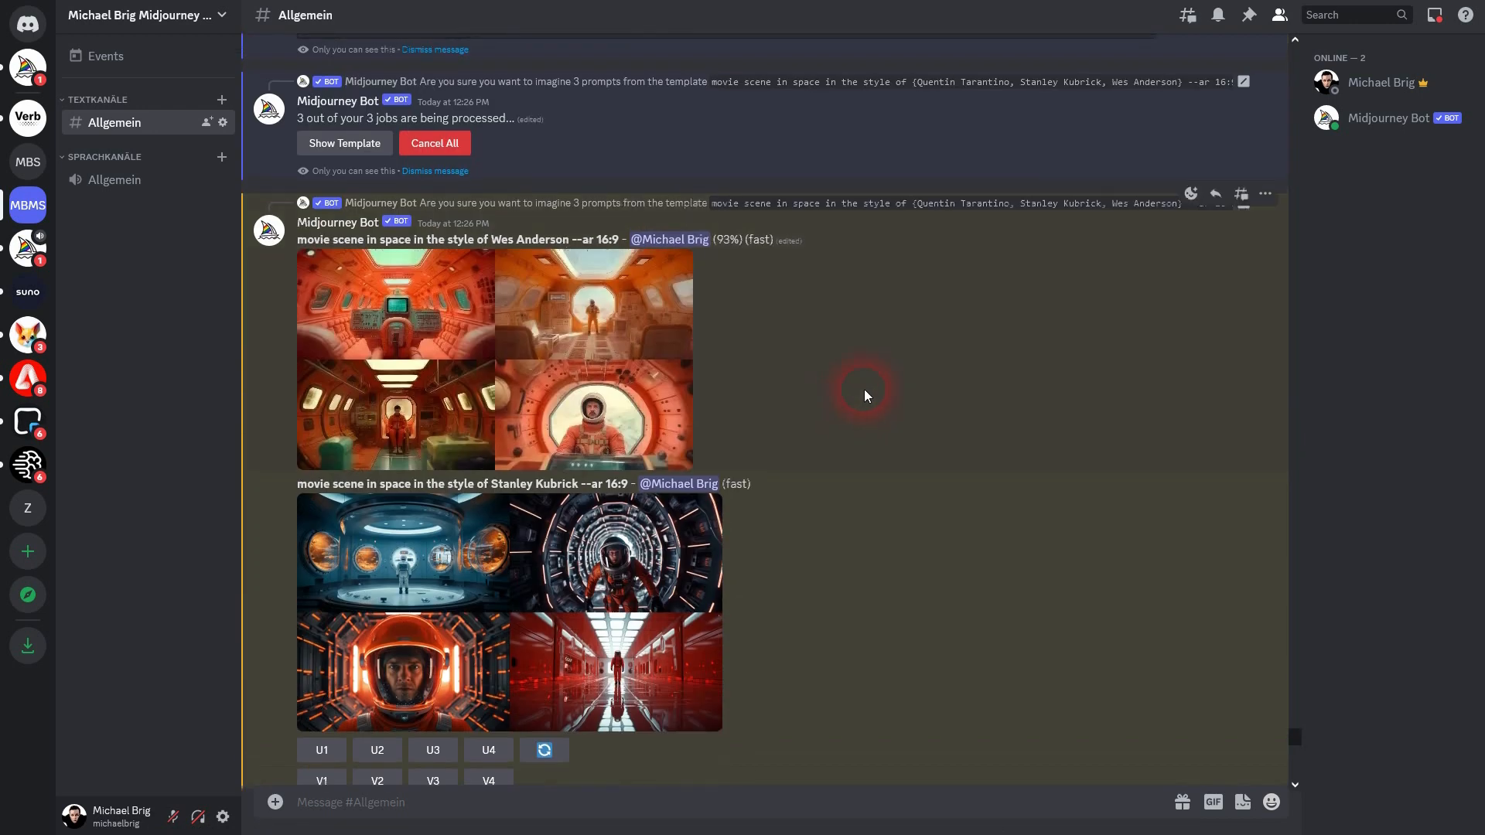
click(1265, 195)
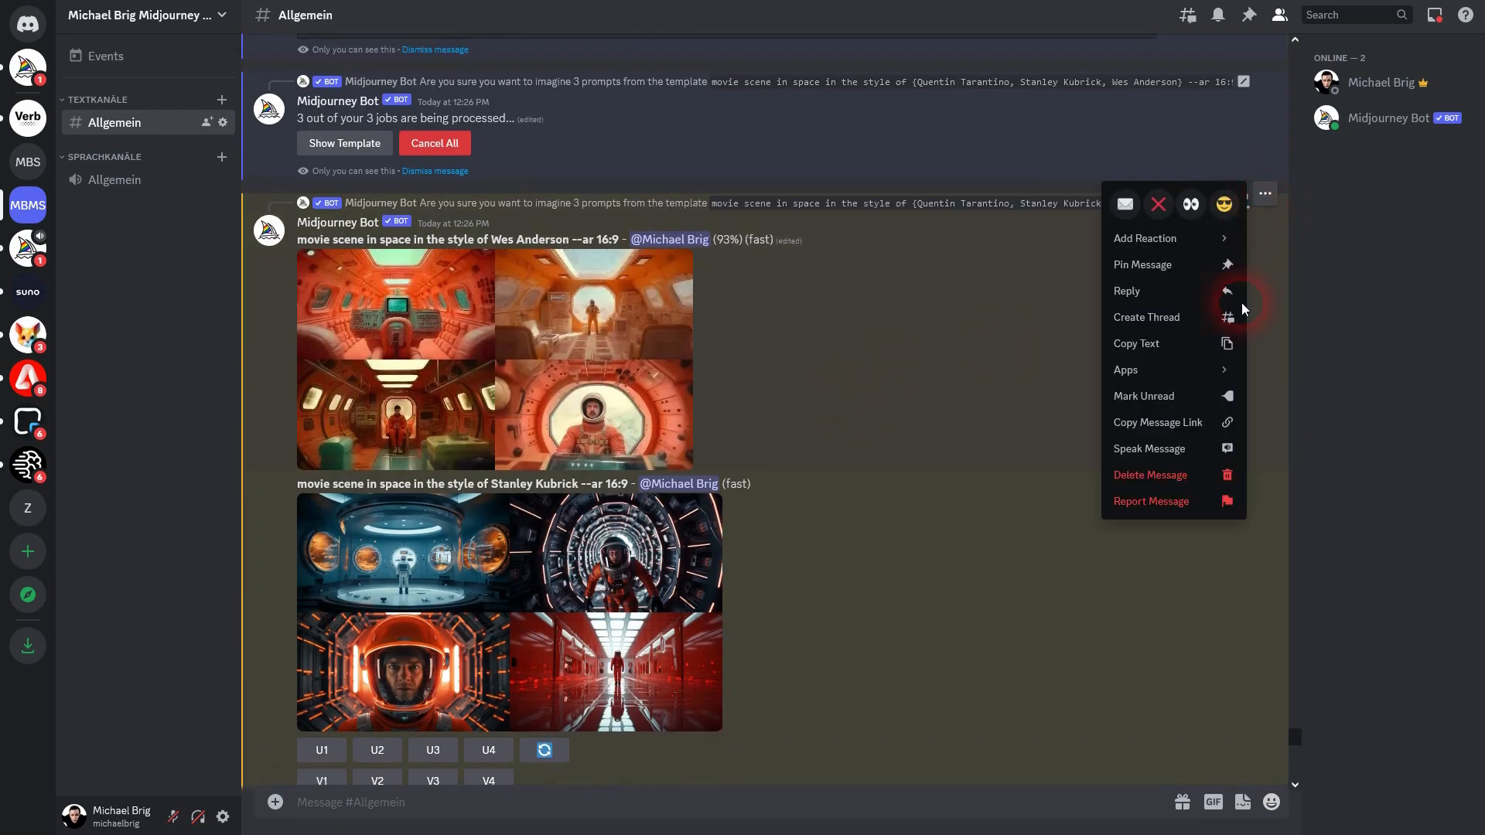
click(1178, 478)
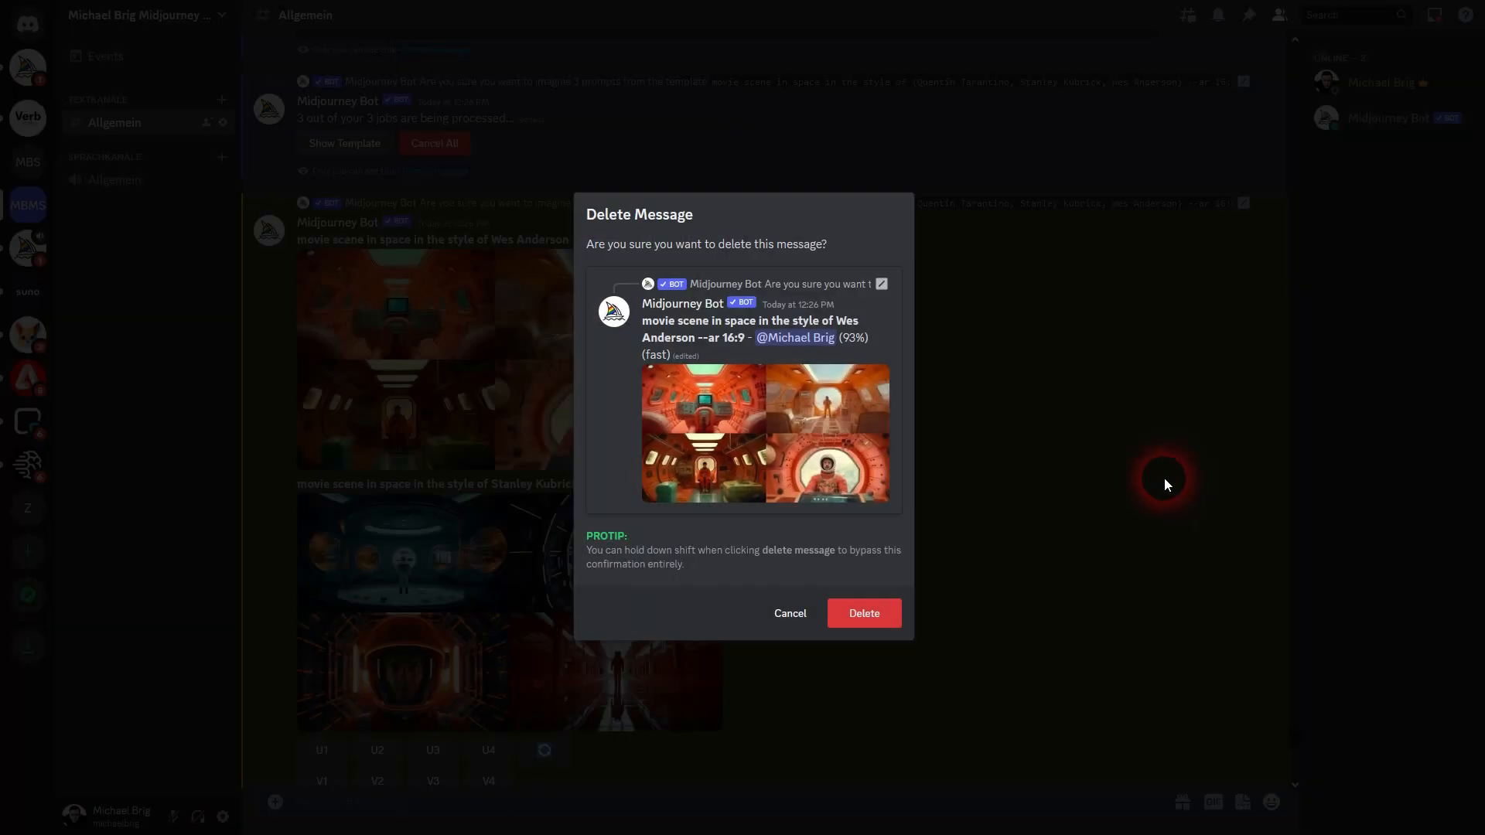
click(861, 611)
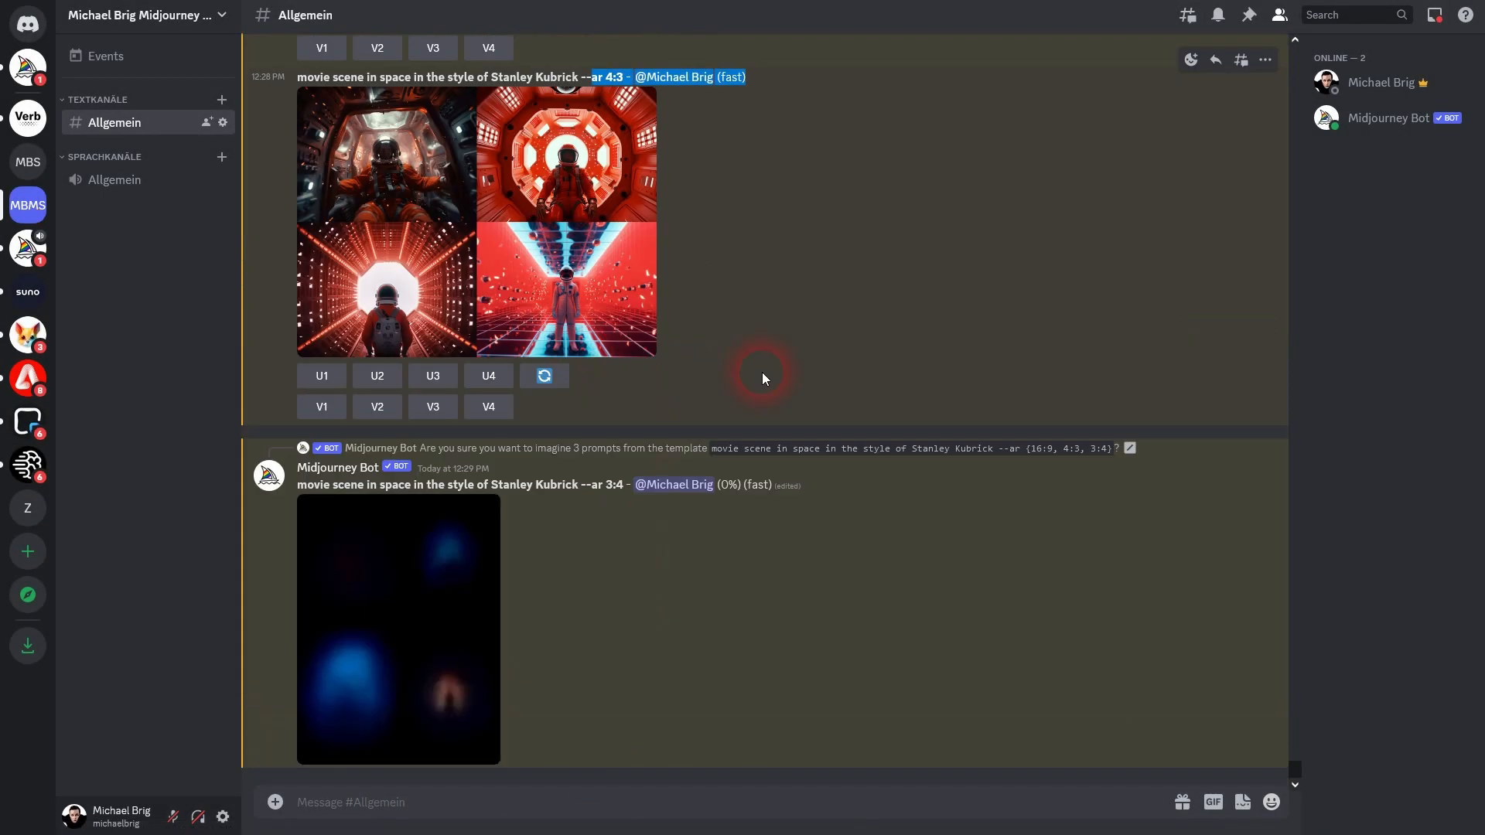
Paste the Quentin Tarantino space movie scene prompt into a new imagine command and replace the director with Stanley Kubrick.
text(/im)
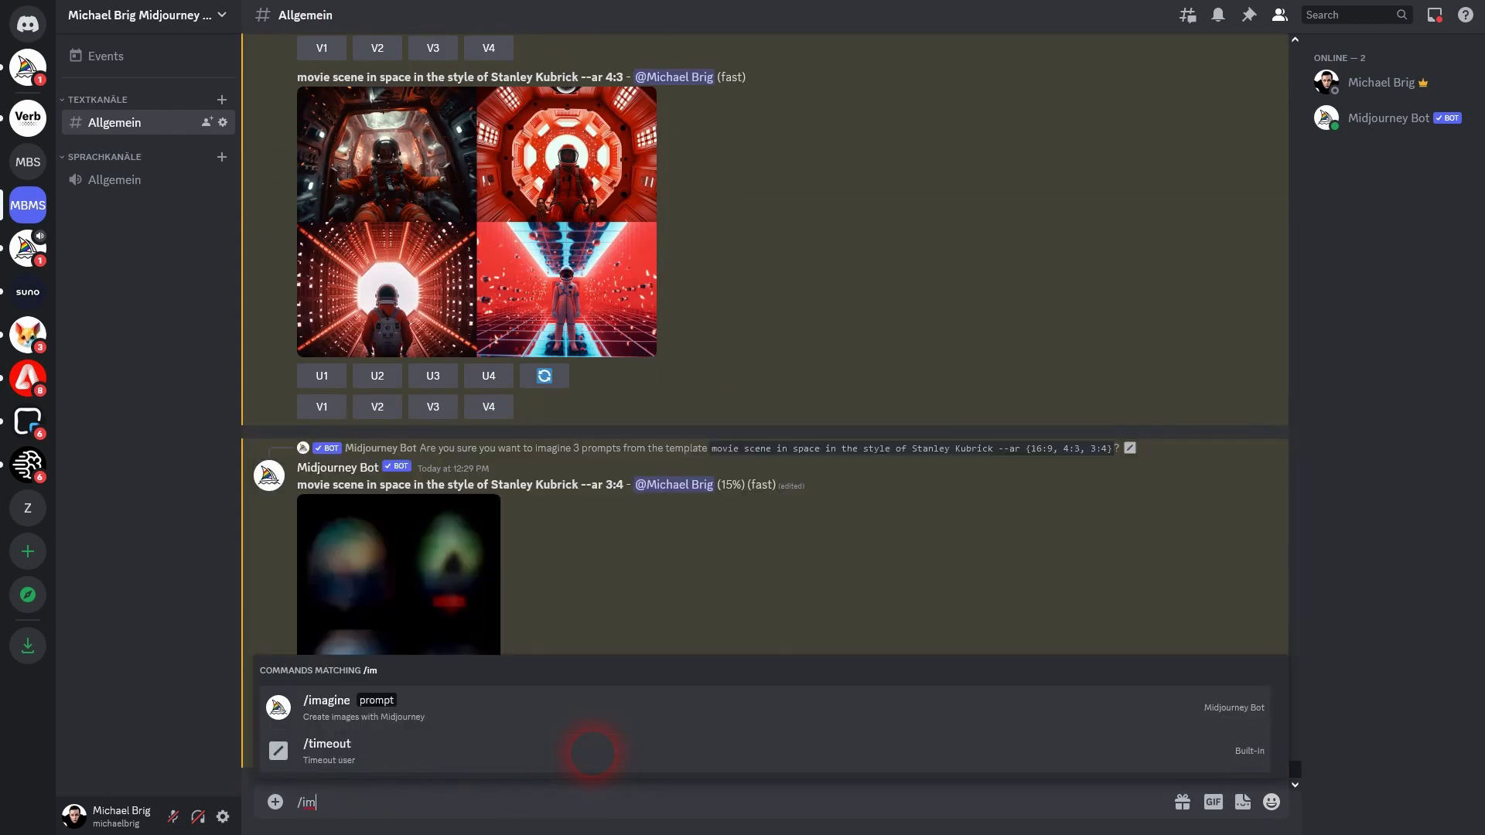
click(453, 718)
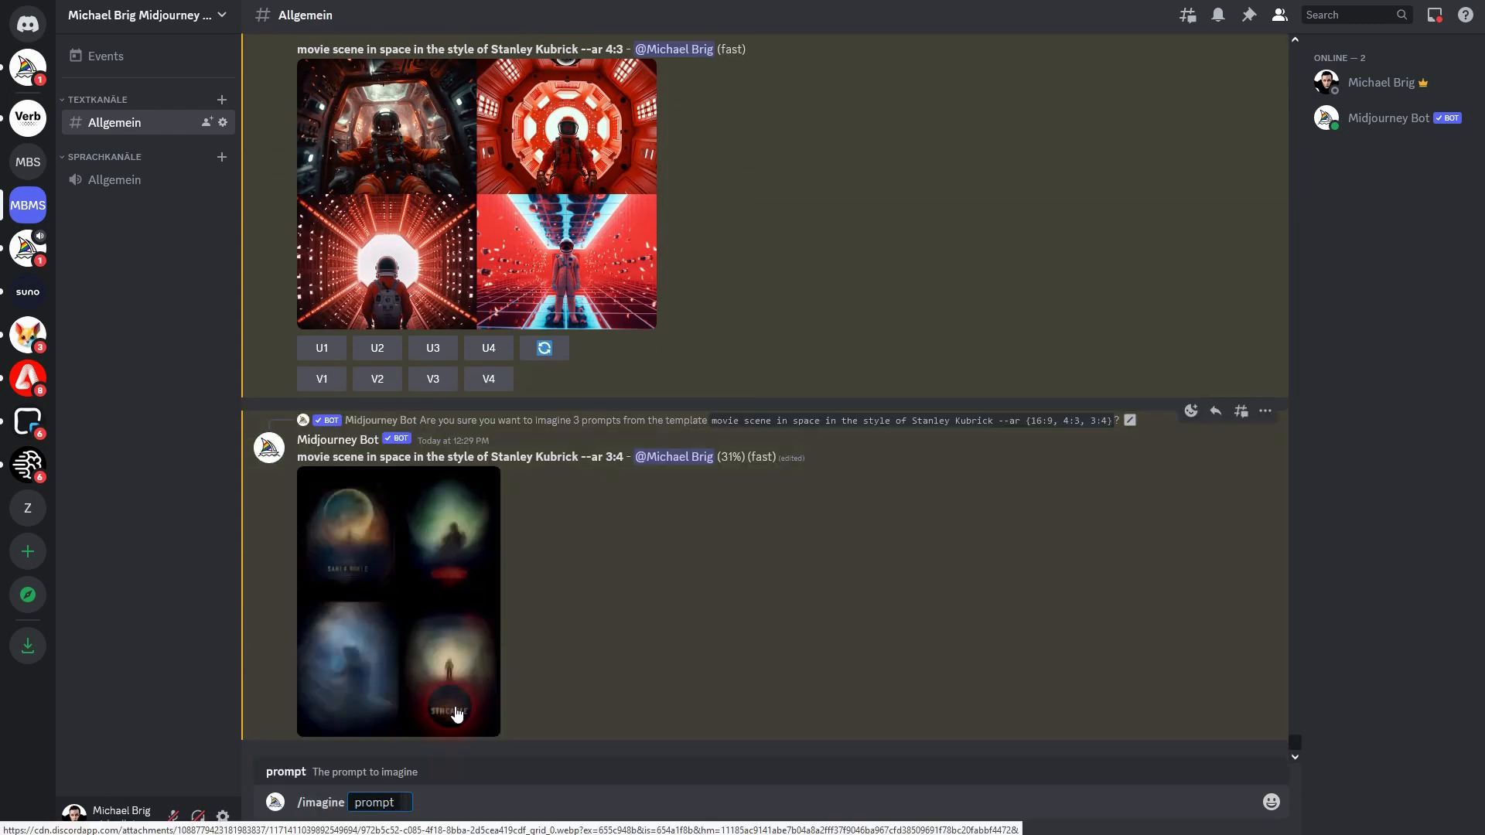
text(movie scene in space in the style of Quentin Tarantino --ar 16:9)
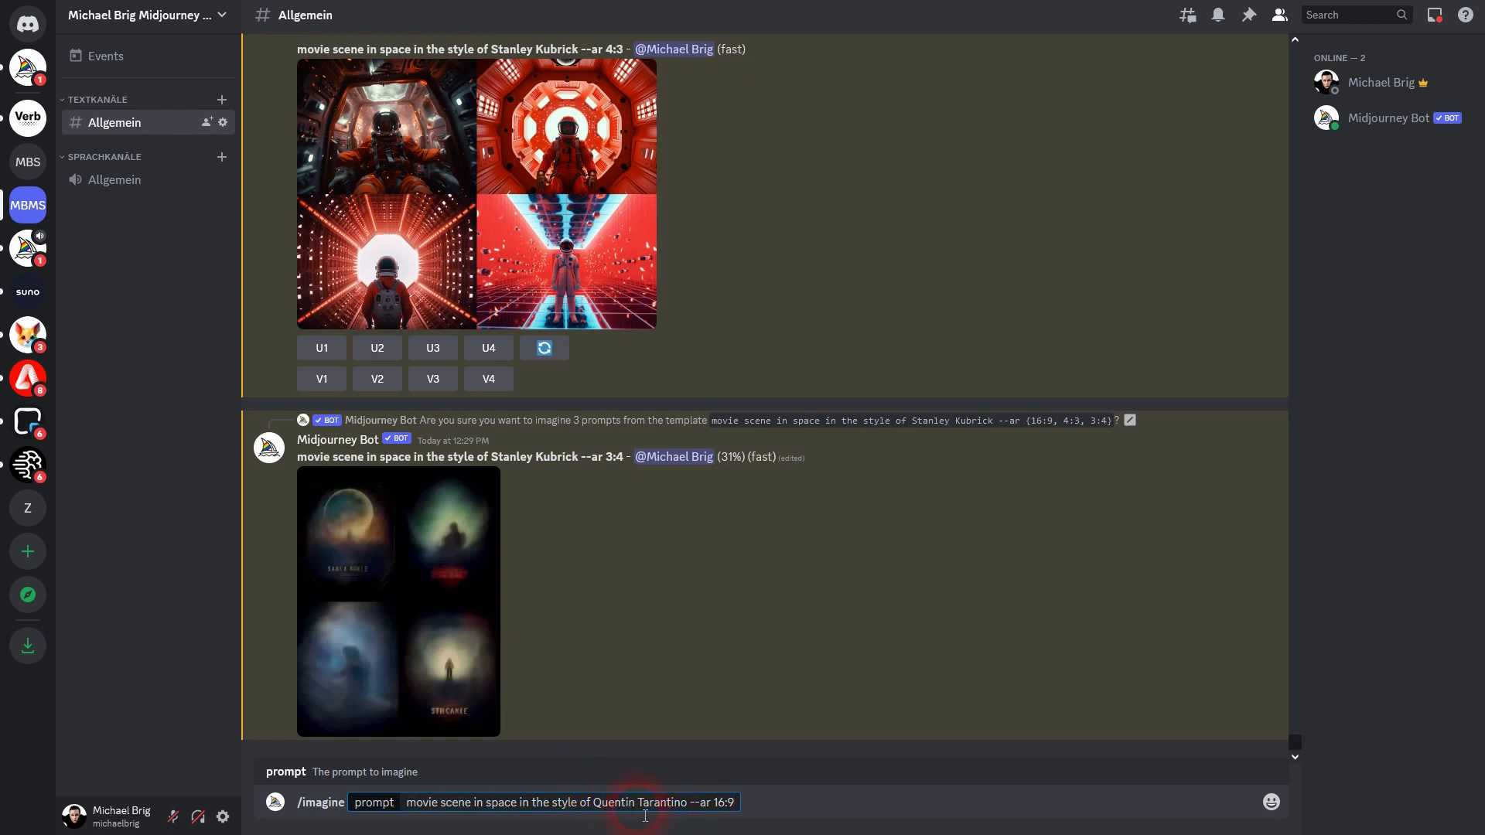
drag(603, 807, 693, 814)
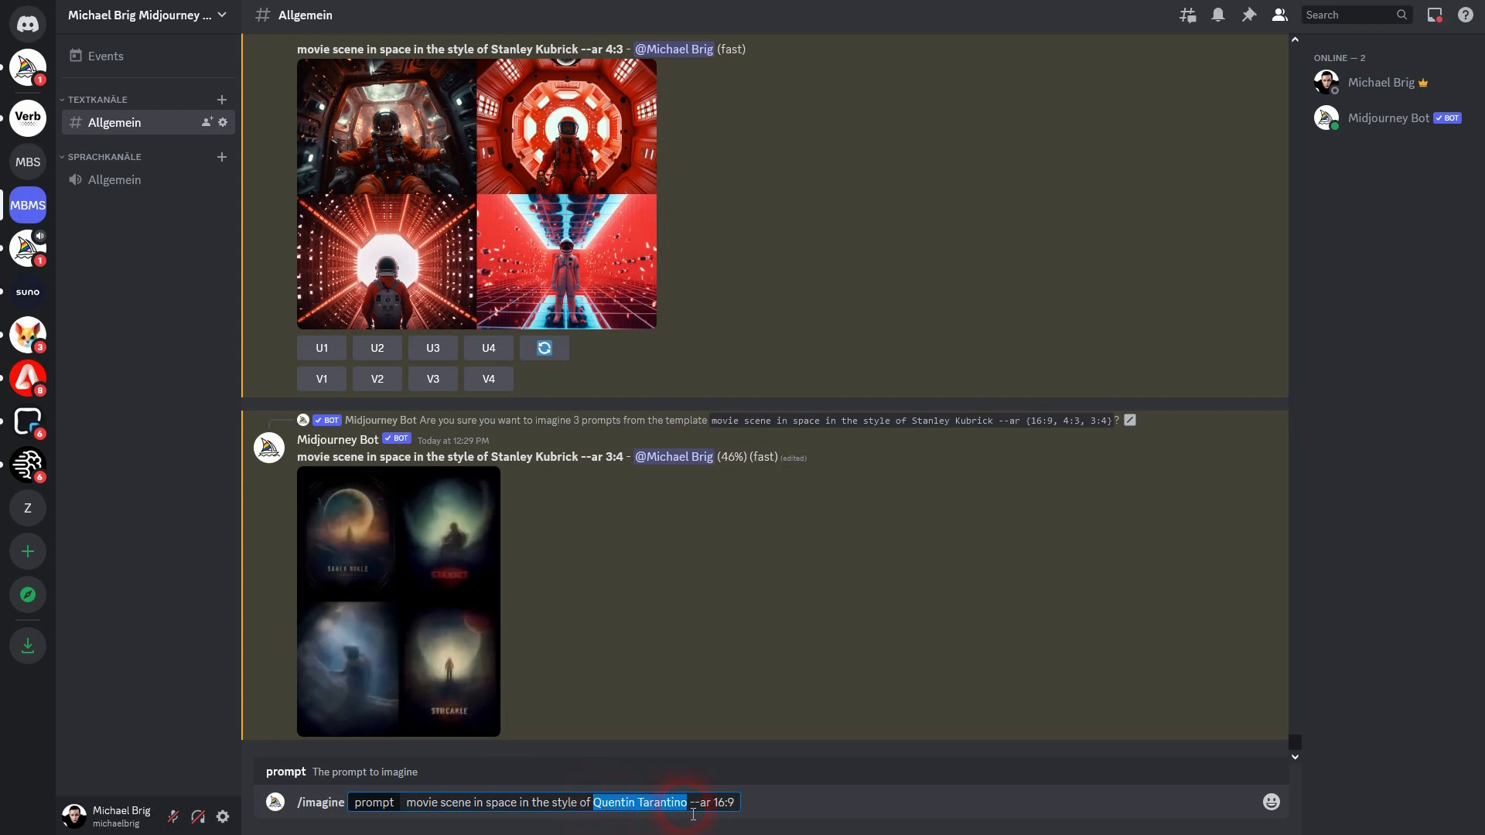
text(Stanley Kubrick)
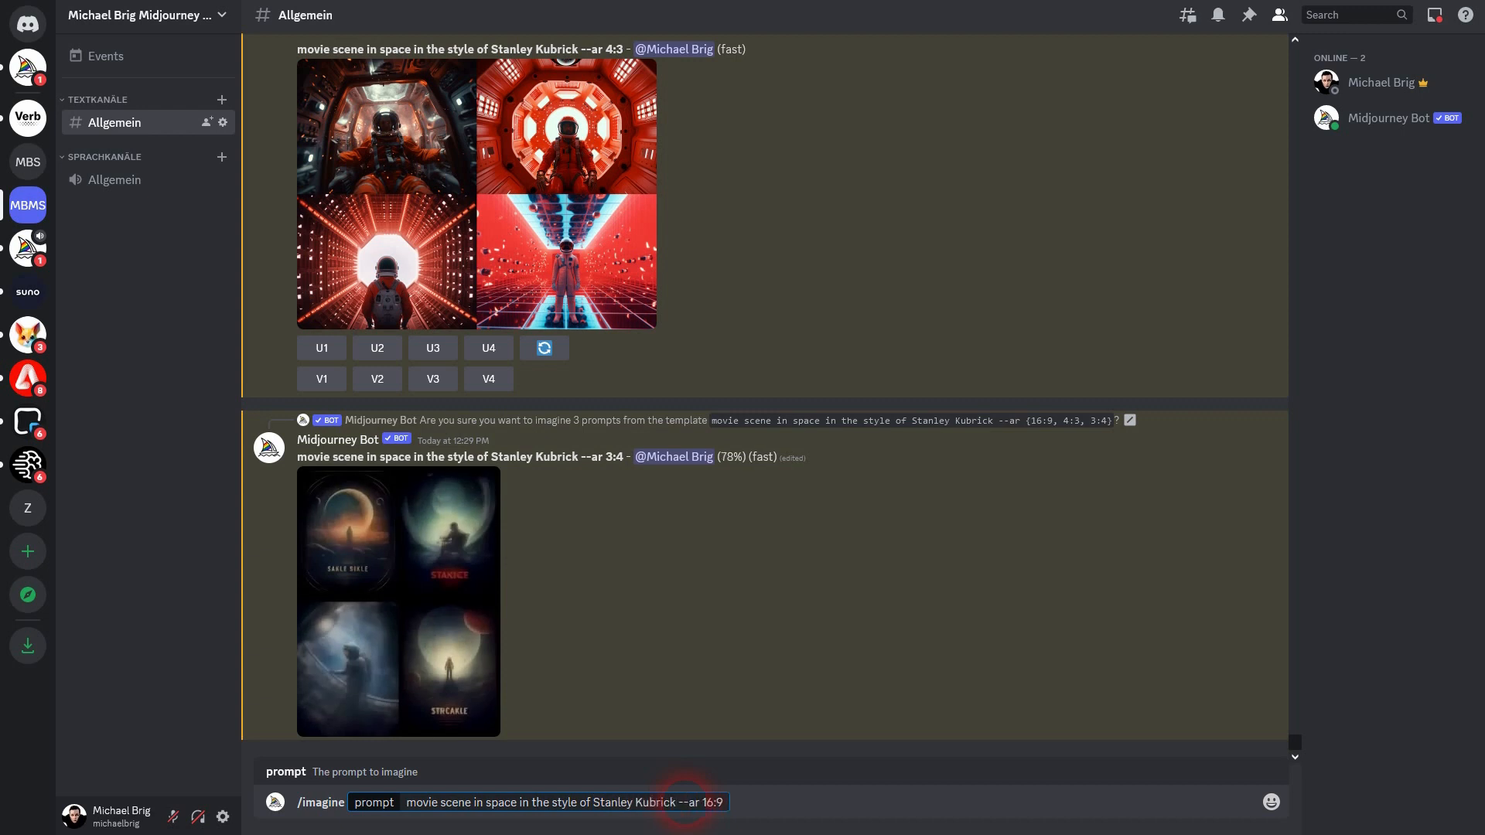
Insert the mood permutation list {happy, dangerous, thrilling} after the director's name in the imagine prompt.
text( {})
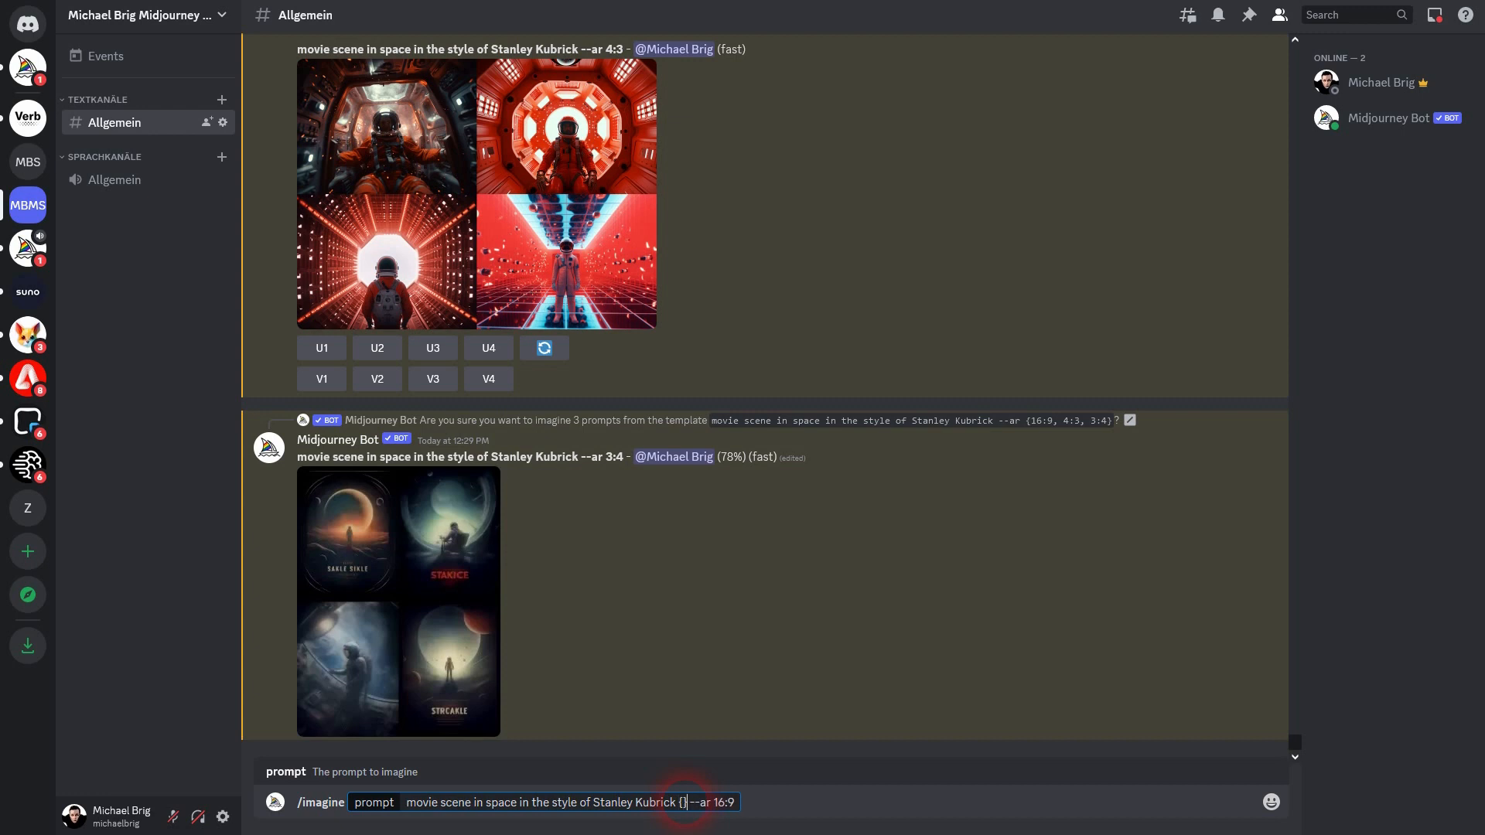
text(happy,)
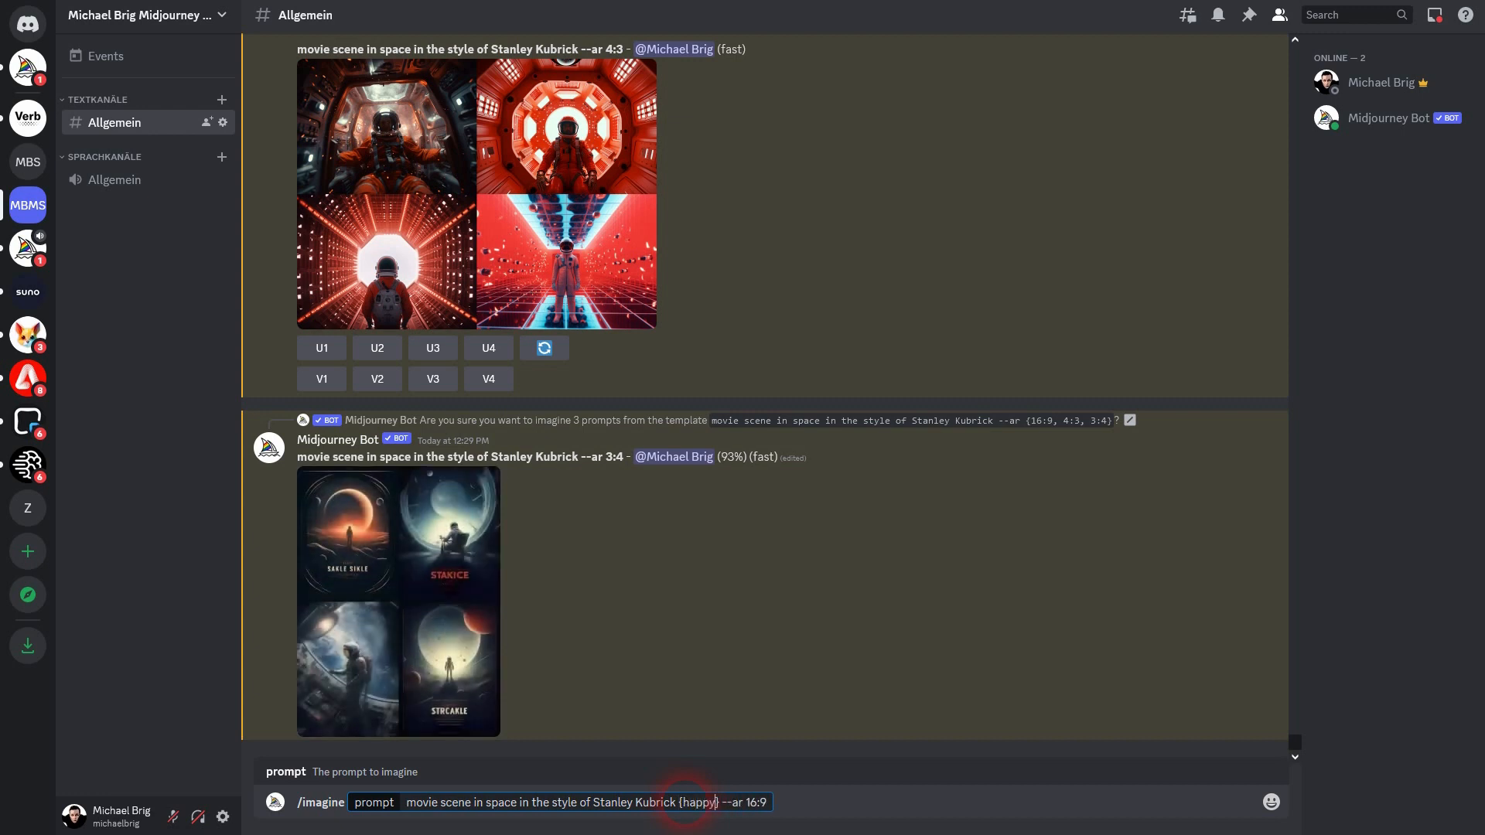
text( dangerous, thrilling)
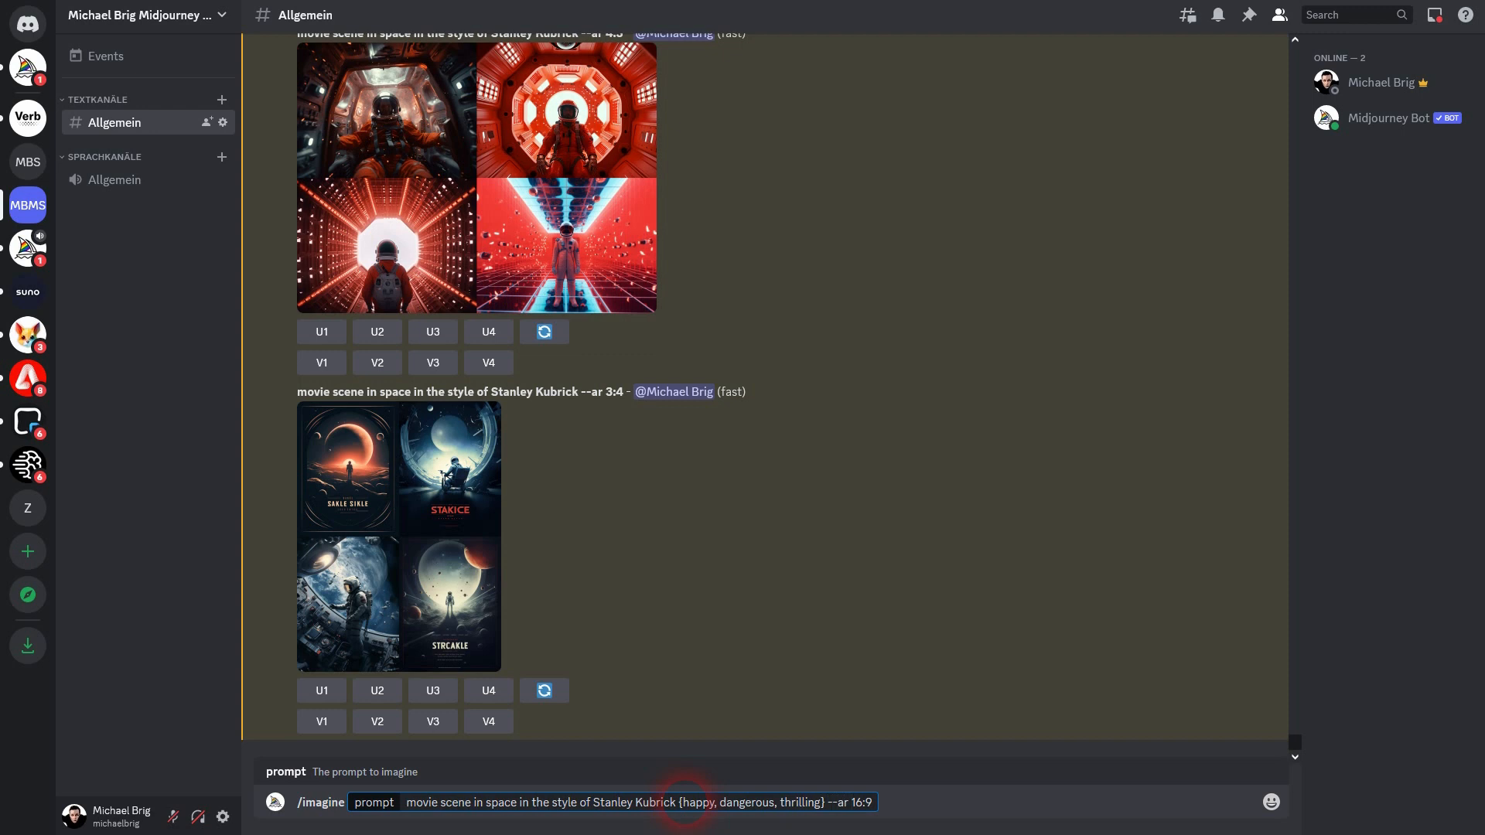
Set the prompt's aspect ratio list to {16:9, 4:3} and submit it.
text({)
text(})
key(Left)
text(, 4:3)
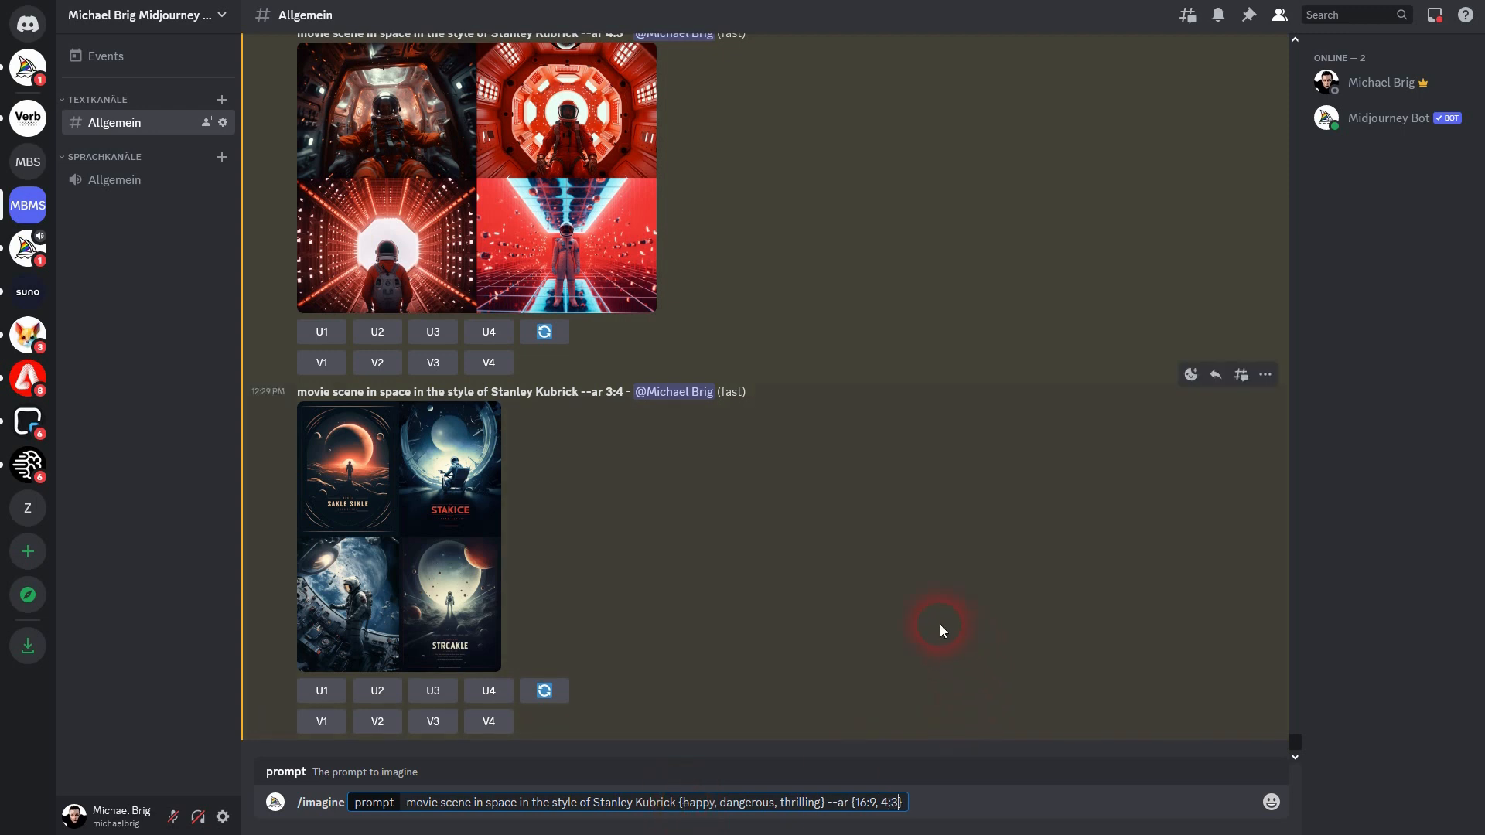
key(Return)
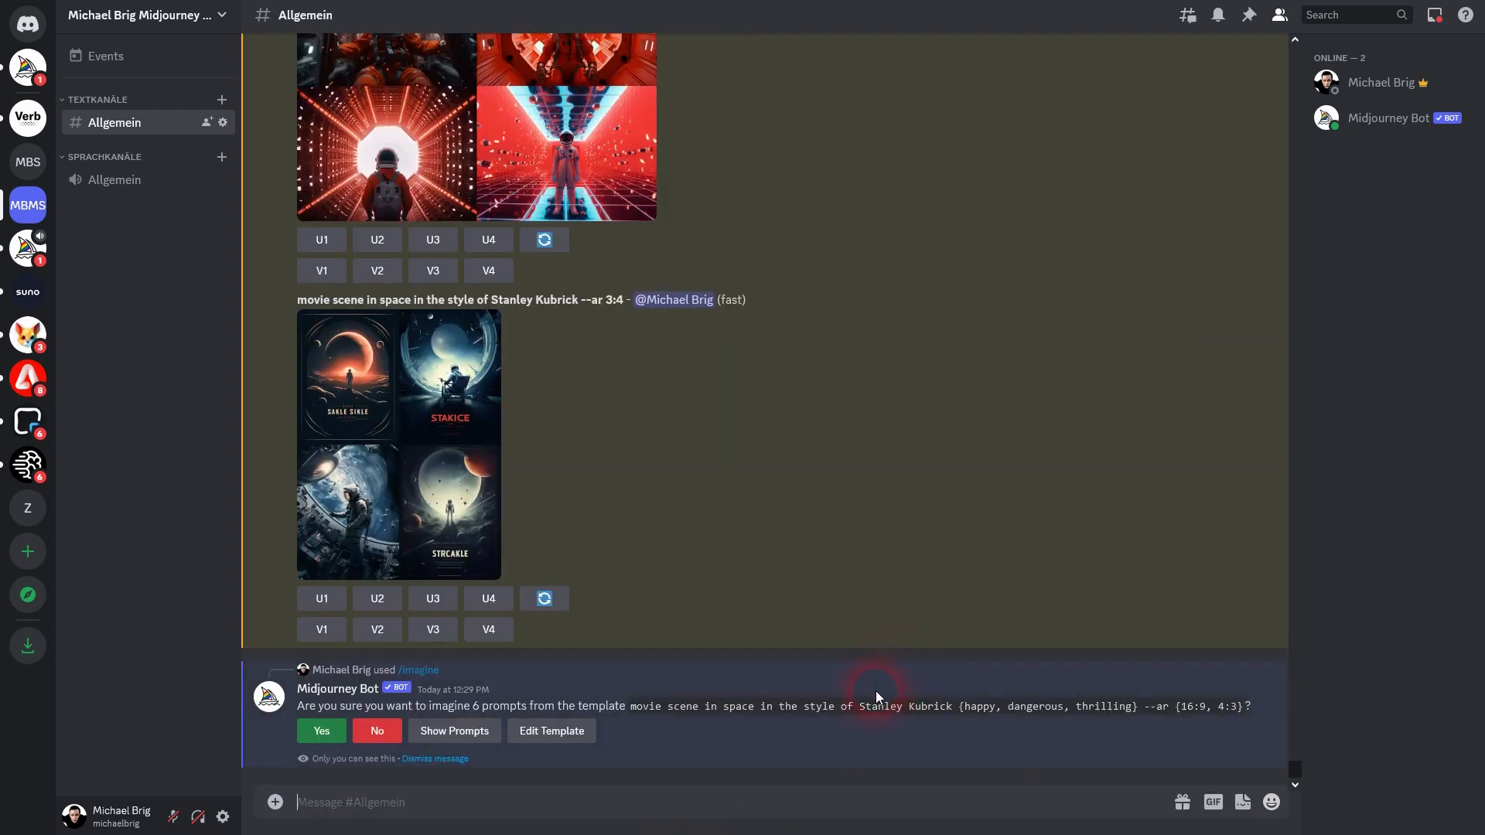
Show the individual prompts from the Stanley Kubrick template and check how the moods and aspect ratios are combined.
drag(463, 706, 501, 720)
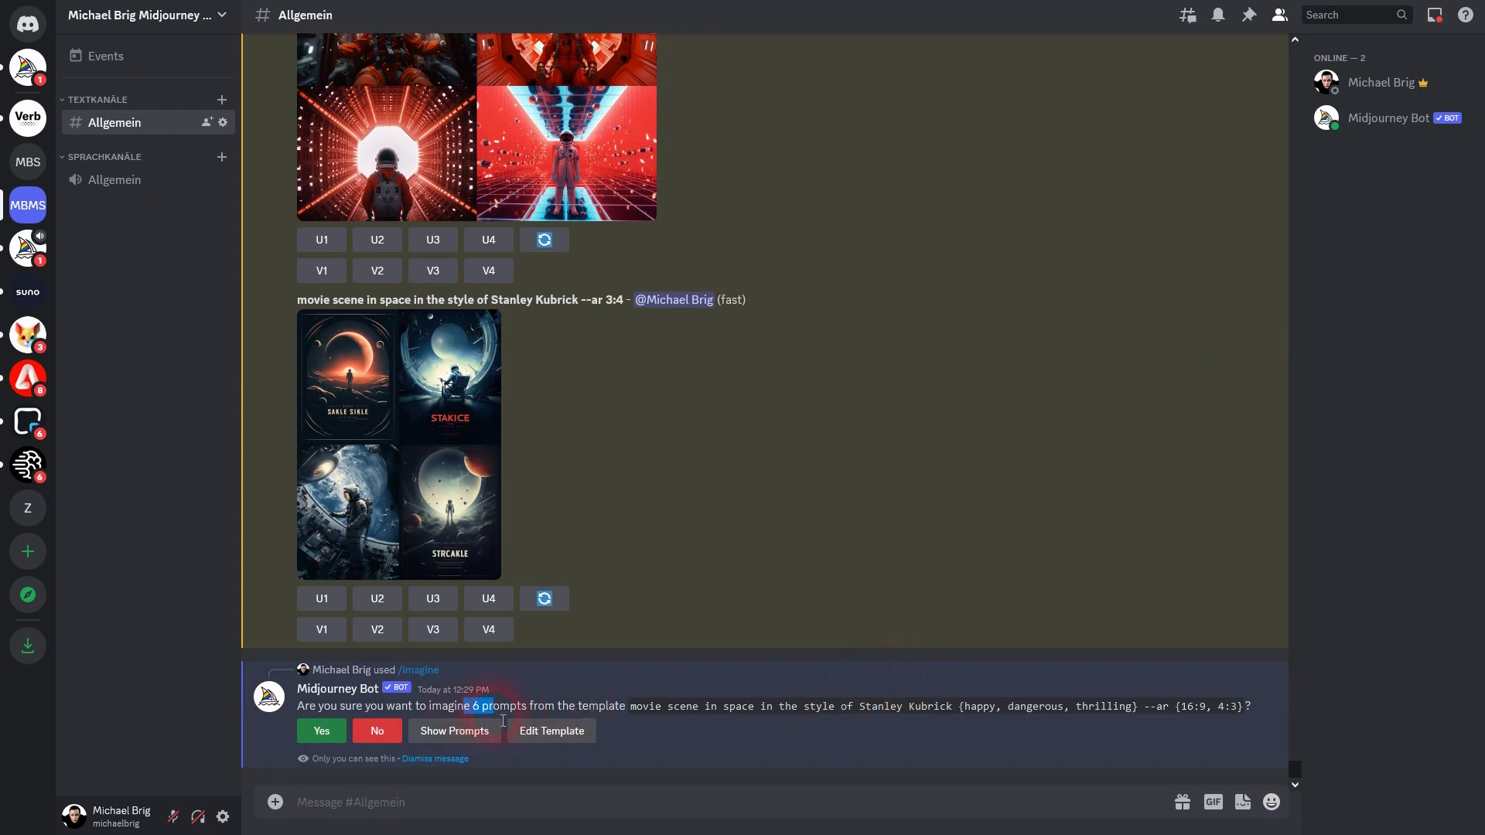
click(454, 731)
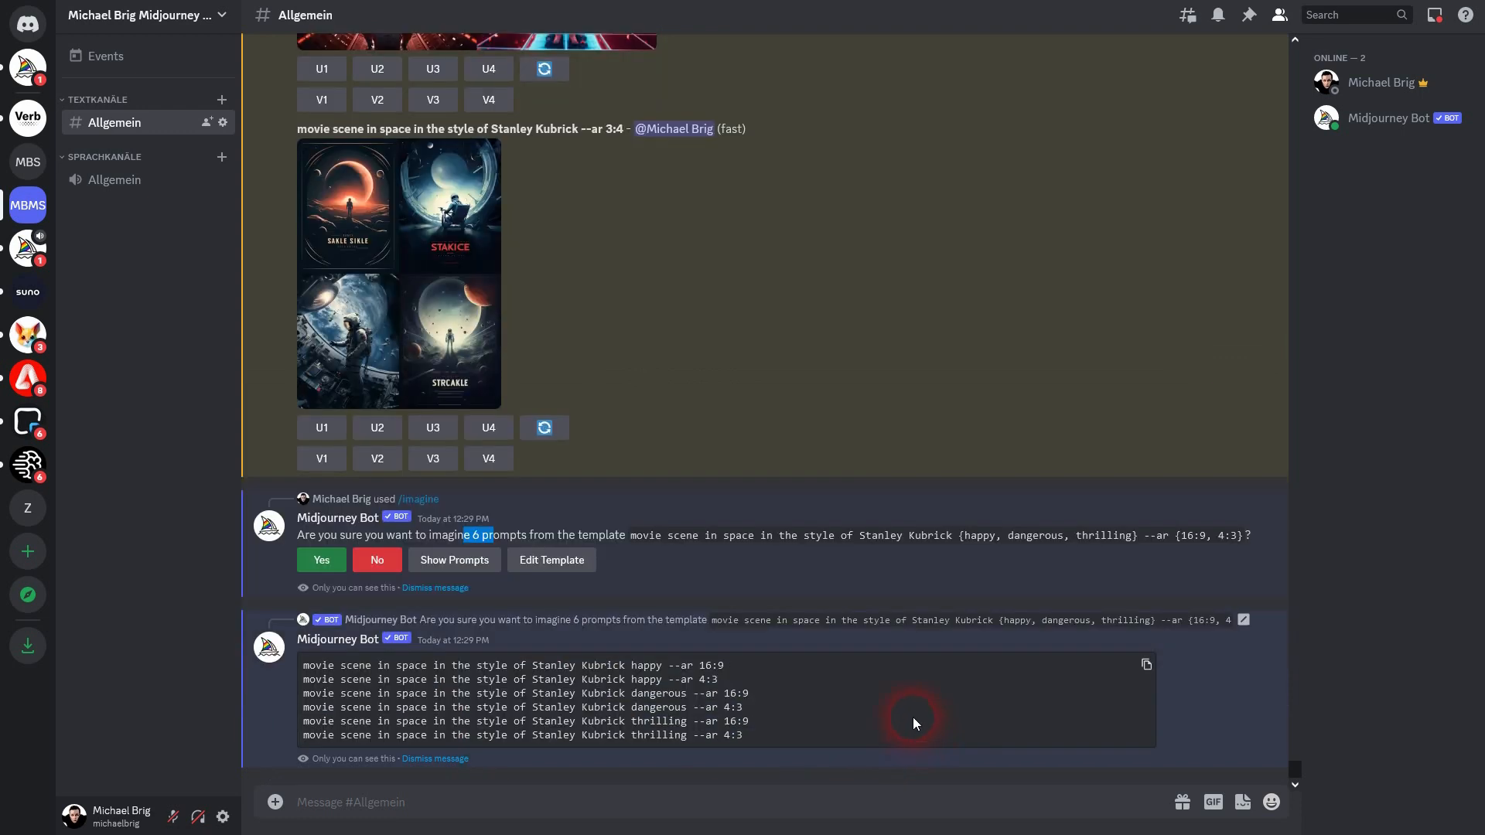
drag(976, 541, 1241, 539)
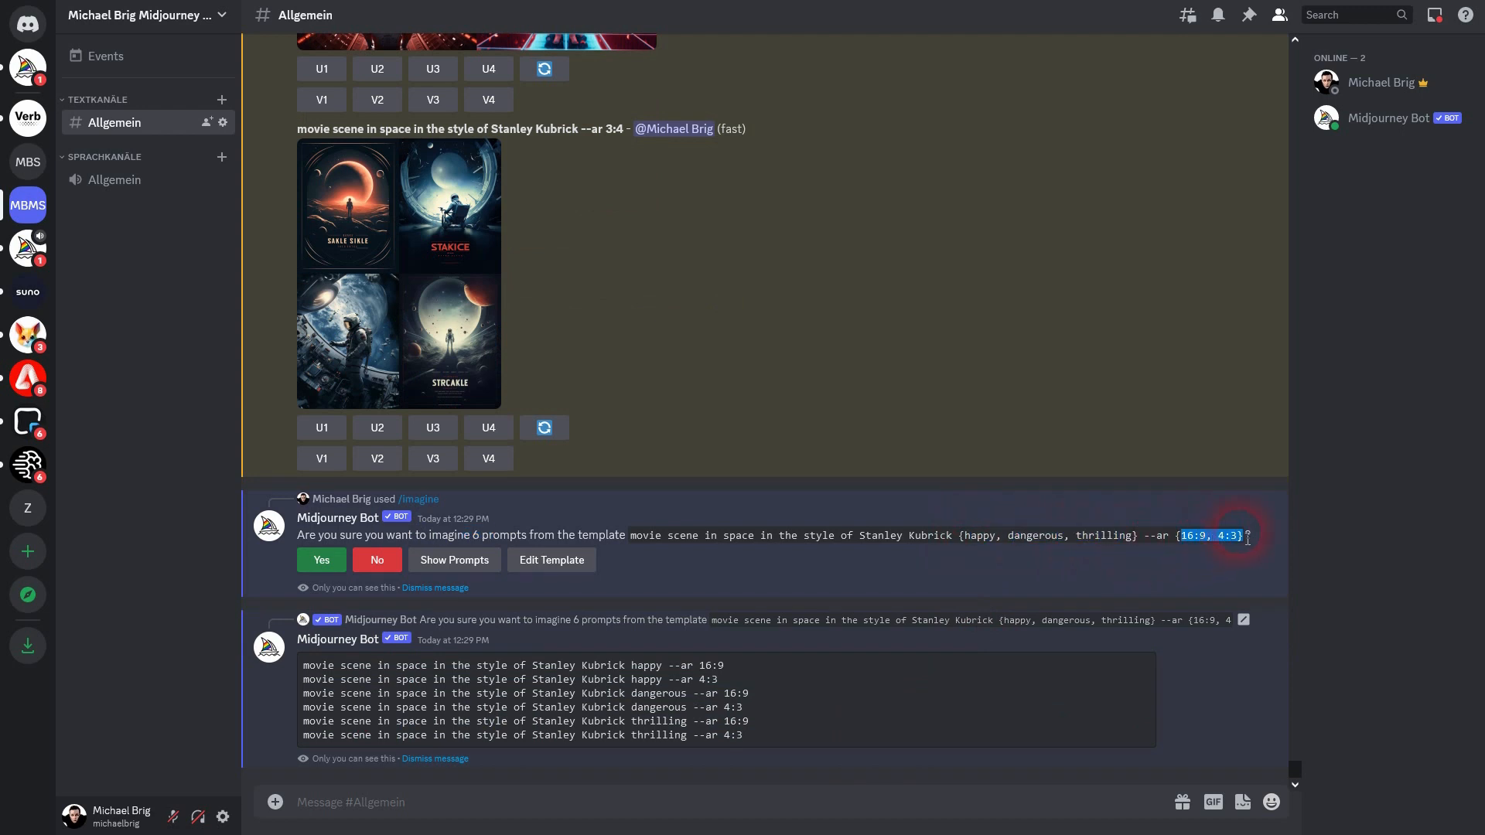
drag(632, 666, 724, 666)
drag(632, 681, 751, 694)
drag(655, 707, 756, 708)
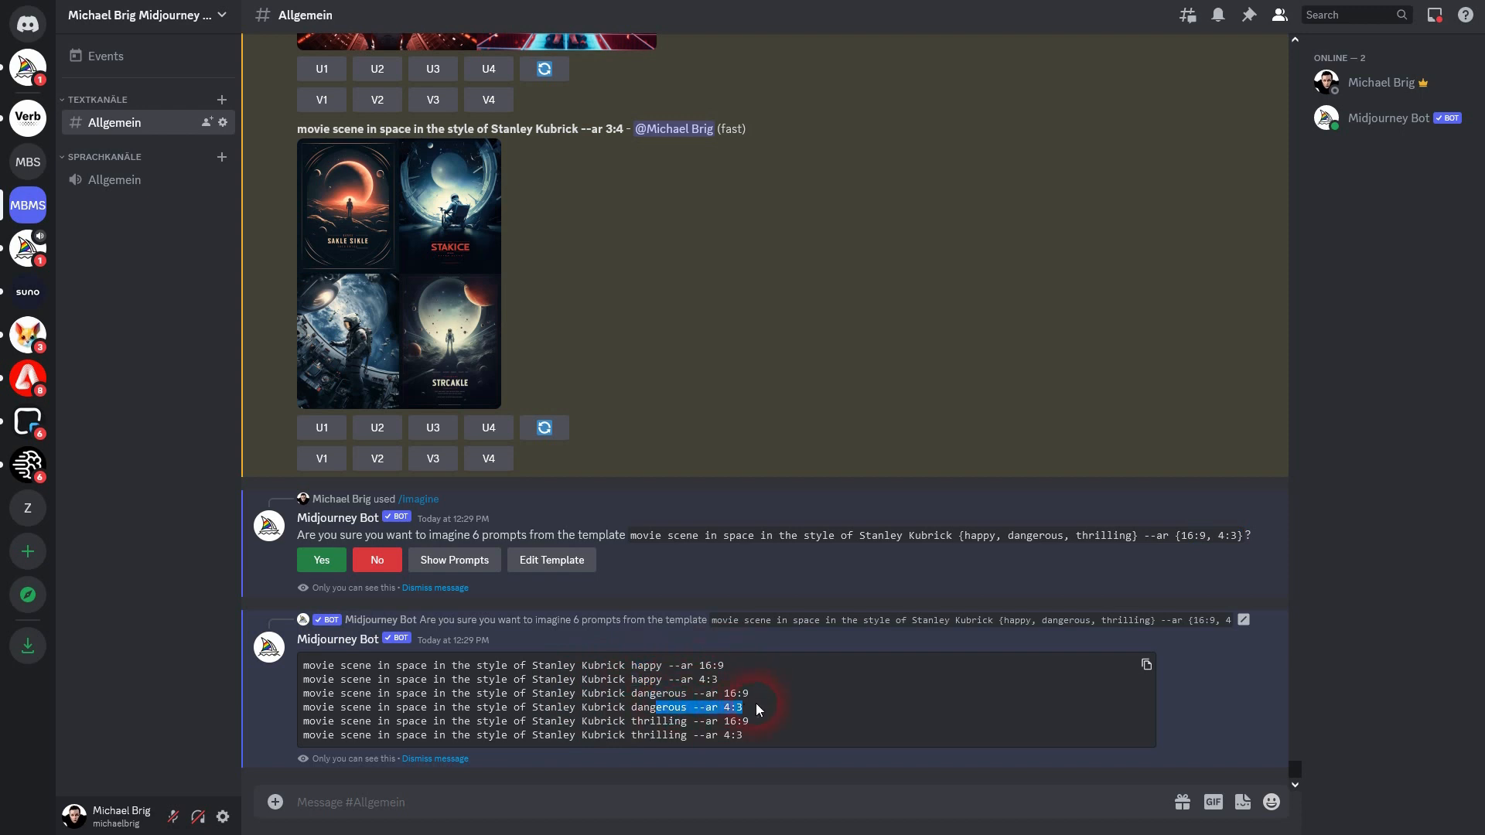
Decline creating the images for the mood and aspect ratio template and dismiss its list of individual prompts.
click(376, 568)
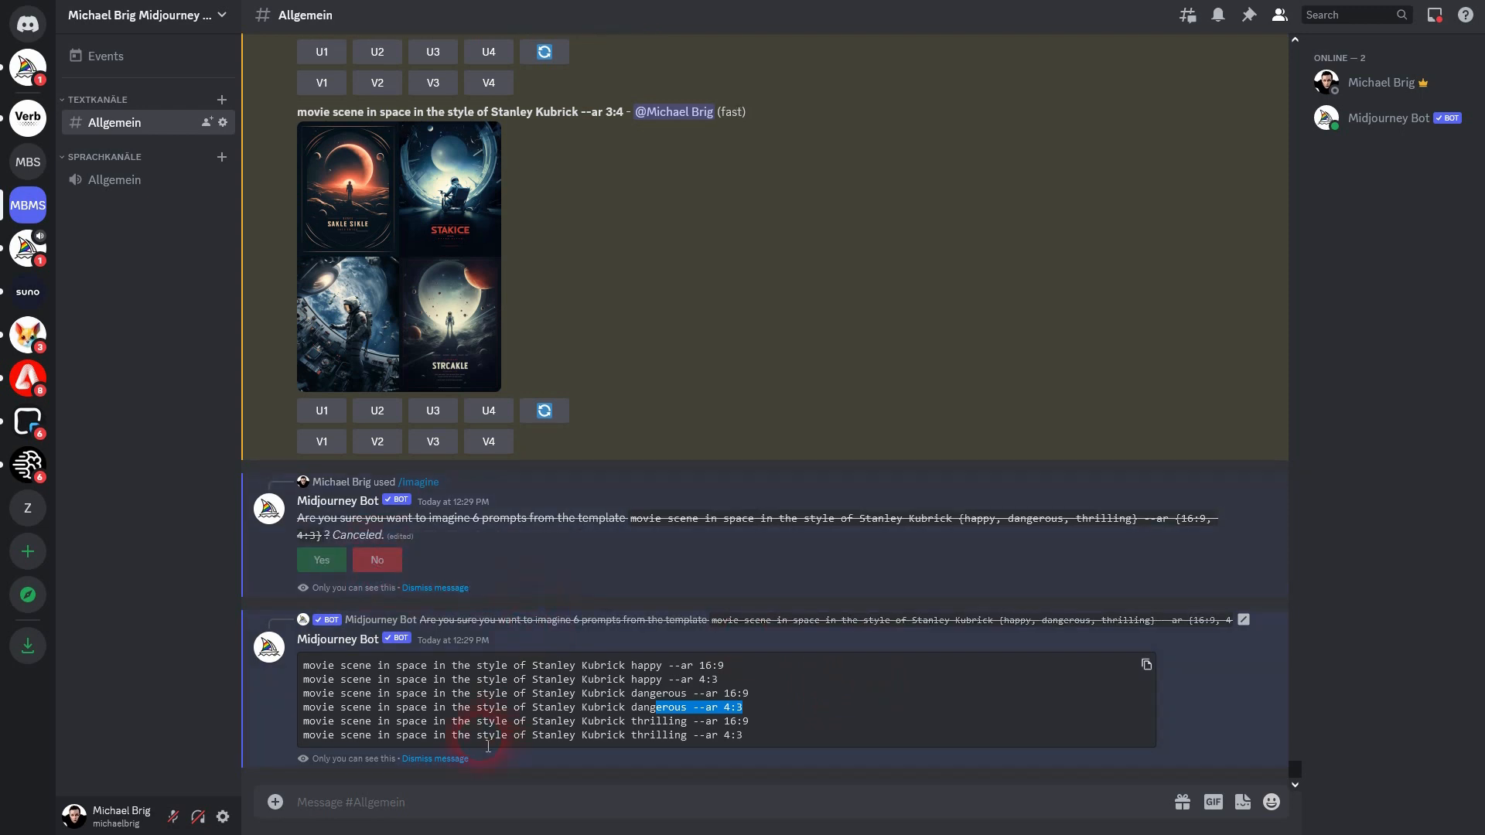
click(447, 759)
click(490, 808)
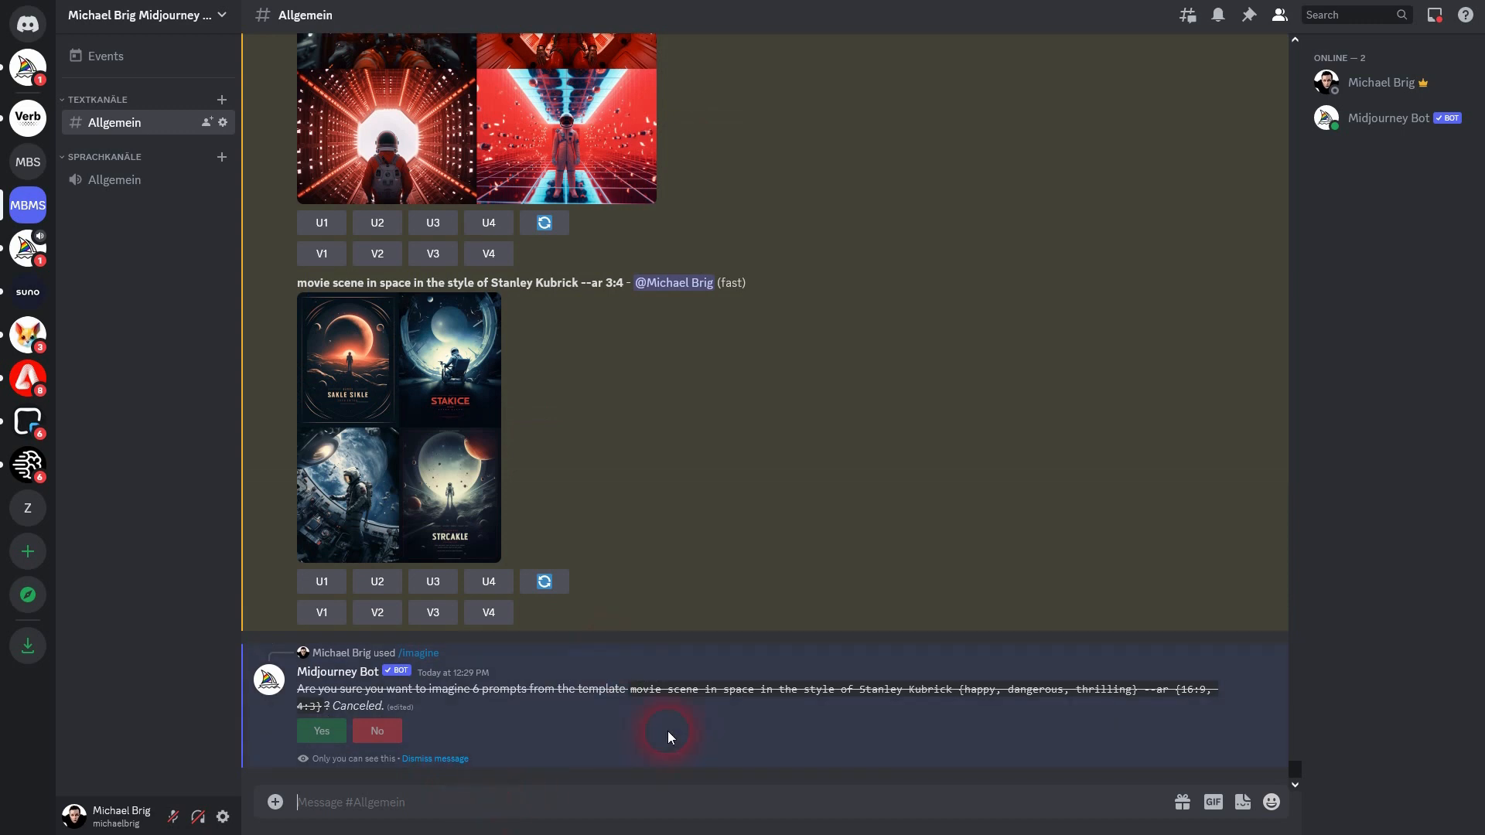
Start a new imagine command and paste the prompt "movie scene in space in the style of Quentin Tarantino --ar 16:9".
text(/imag)
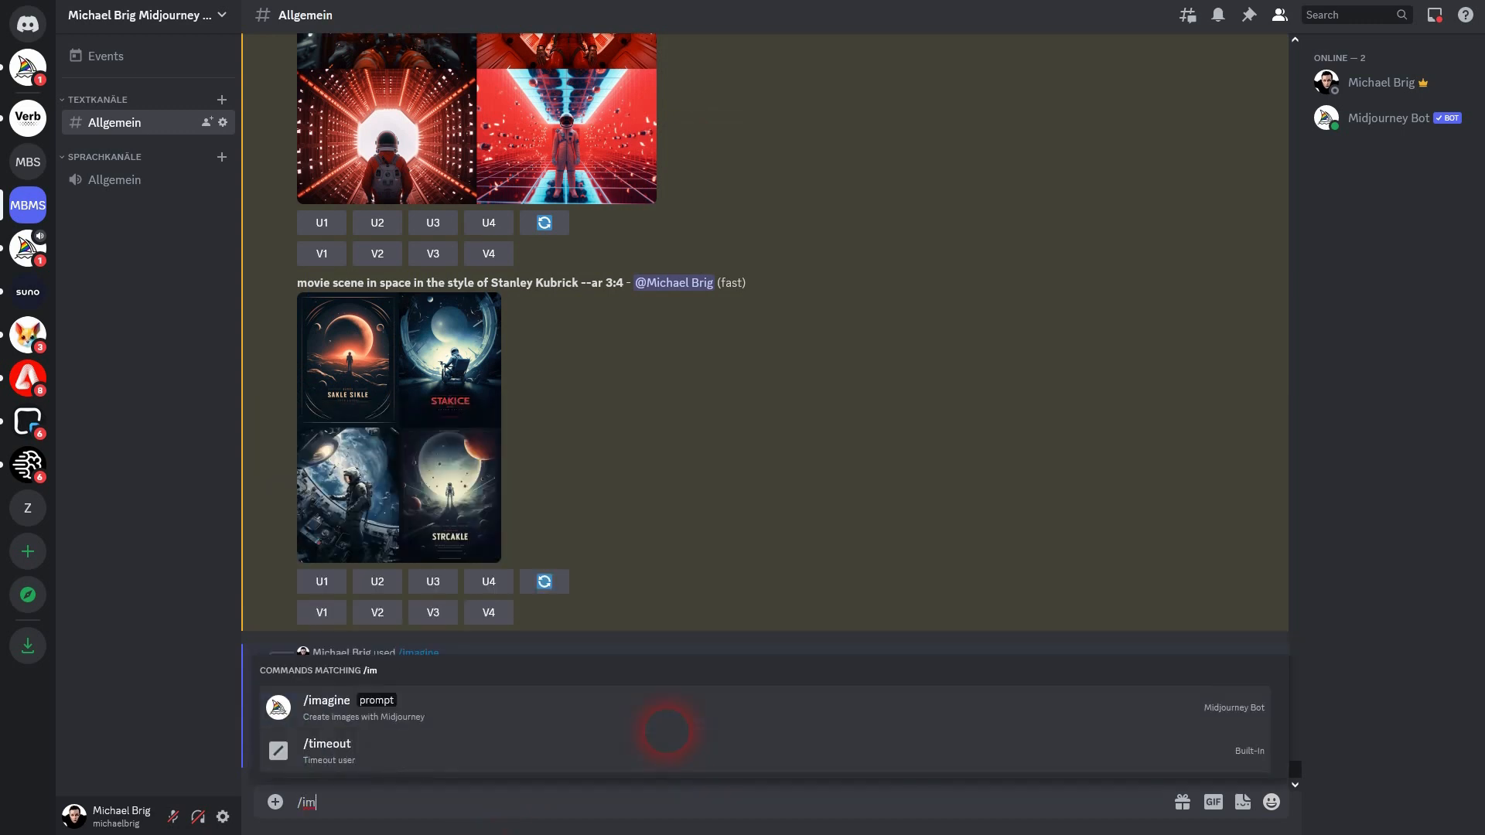
click(554, 764)
text(movie scene in space in the style of Quentin Tarantino --ar 16:9)
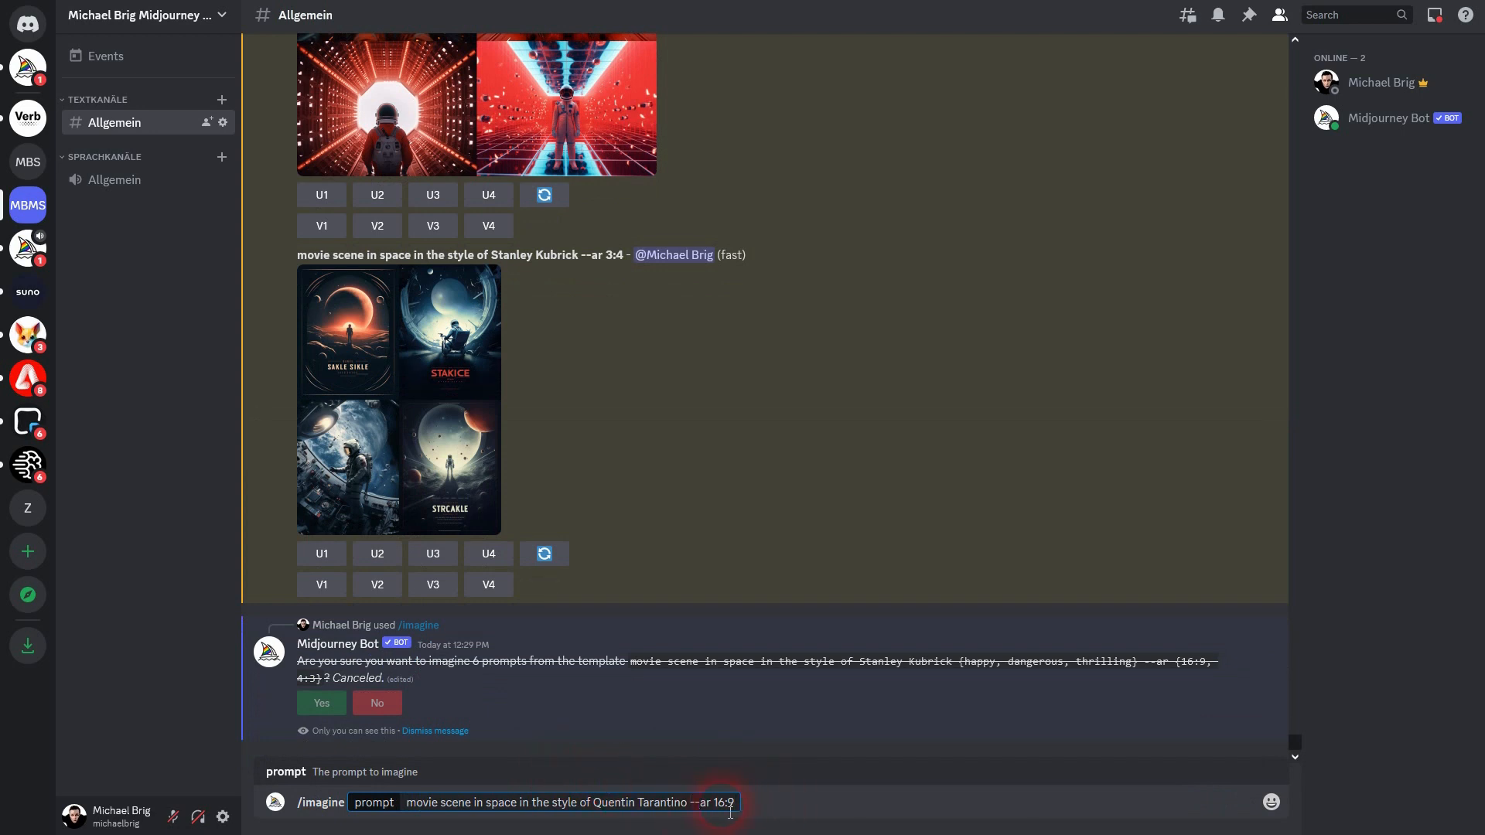
Turn the prompt's parameters into the permutation list {--ar 16:9 -s 1000, --ar 4:3 s 100, --c 1000} and submit it.
text({} -s 1000, --ar 4:3 s 100)
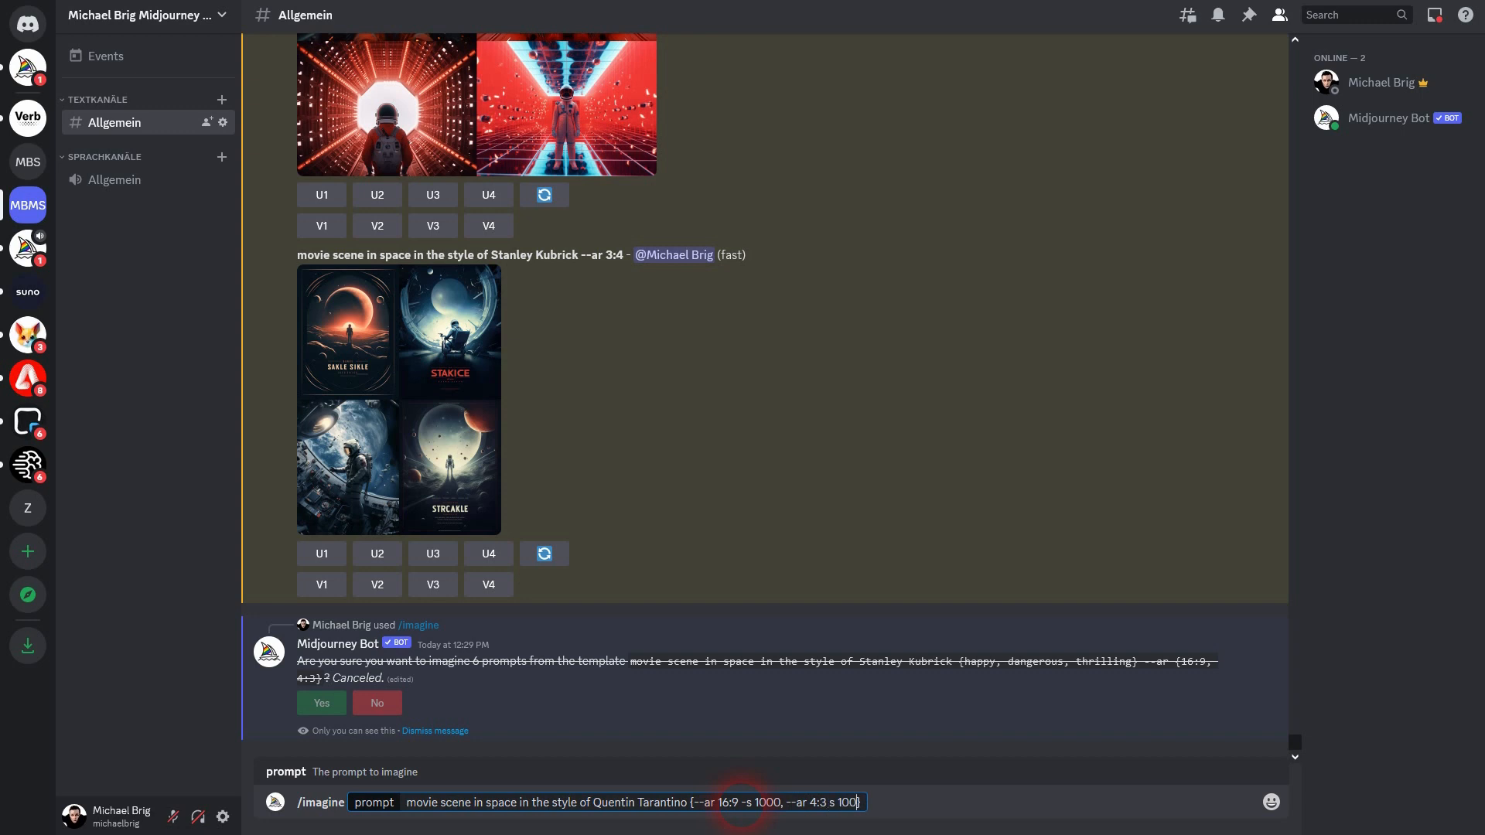
text(, --c 1000)
drag(693, 803, 917, 812)
click(927, 811)
key(Return)
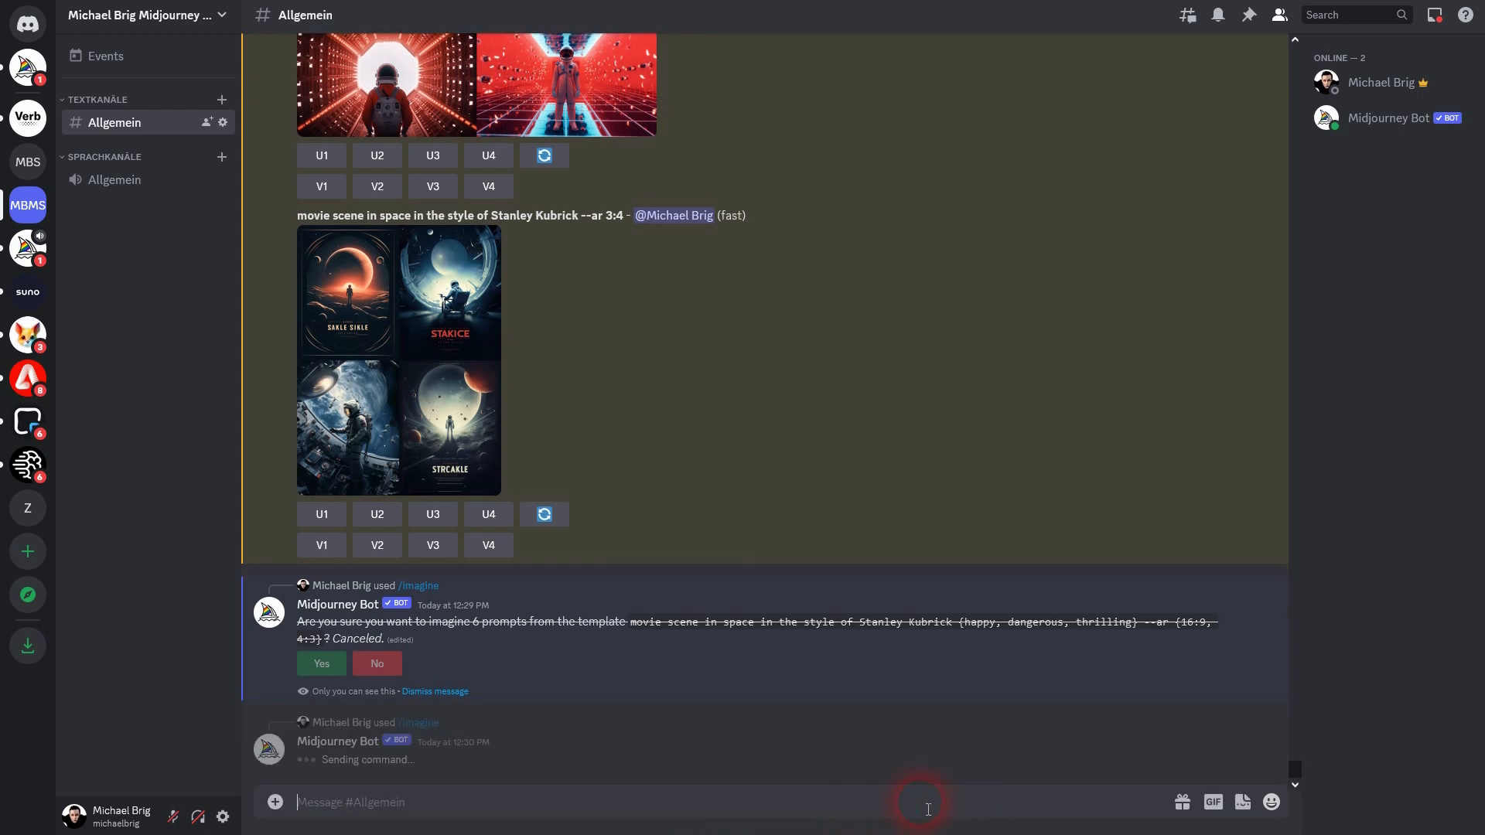
Show the individual prompts from the Quentin Tarantino template and check the parameter set at the end of each one.
mouse_move(464, 688)
mouse_down()
mouse_move(485, 706)
mouse_move(492, 691)
mouse_up()
click(492, 735)
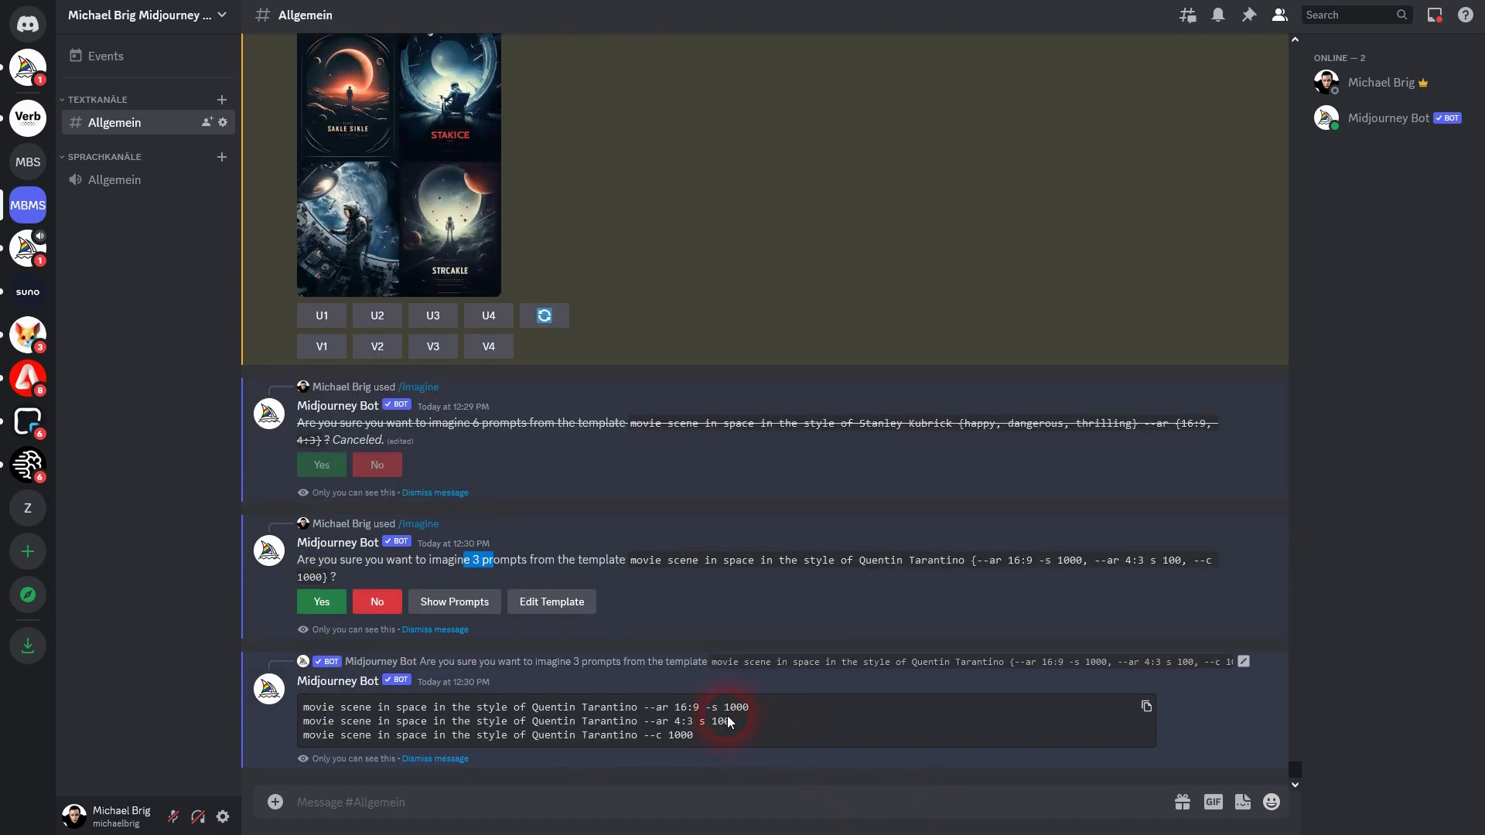
drag(645, 710, 727, 714)
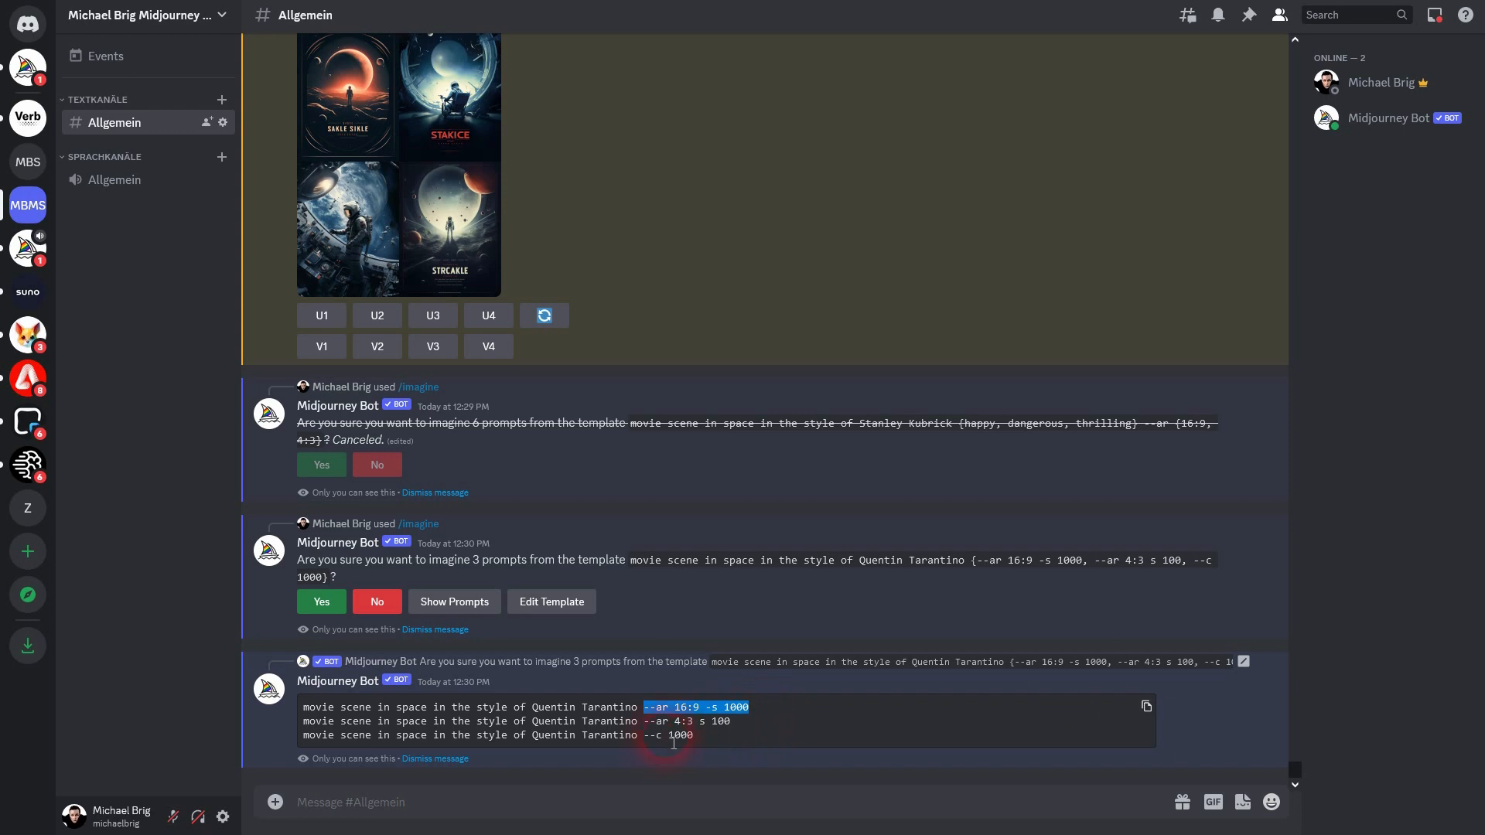
drag(650, 721, 738, 726)
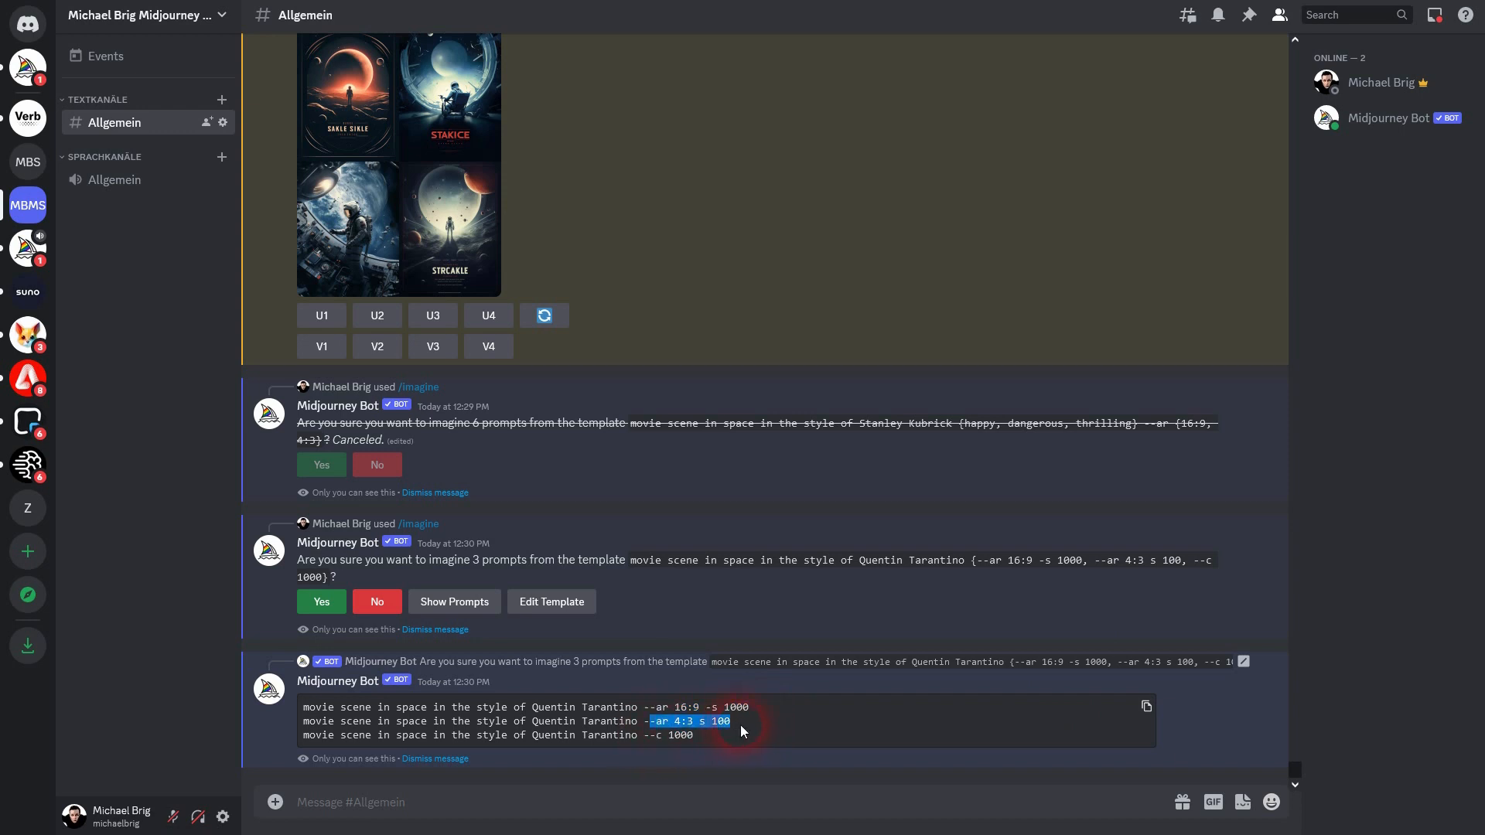
drag(651, 736, 691, 745)
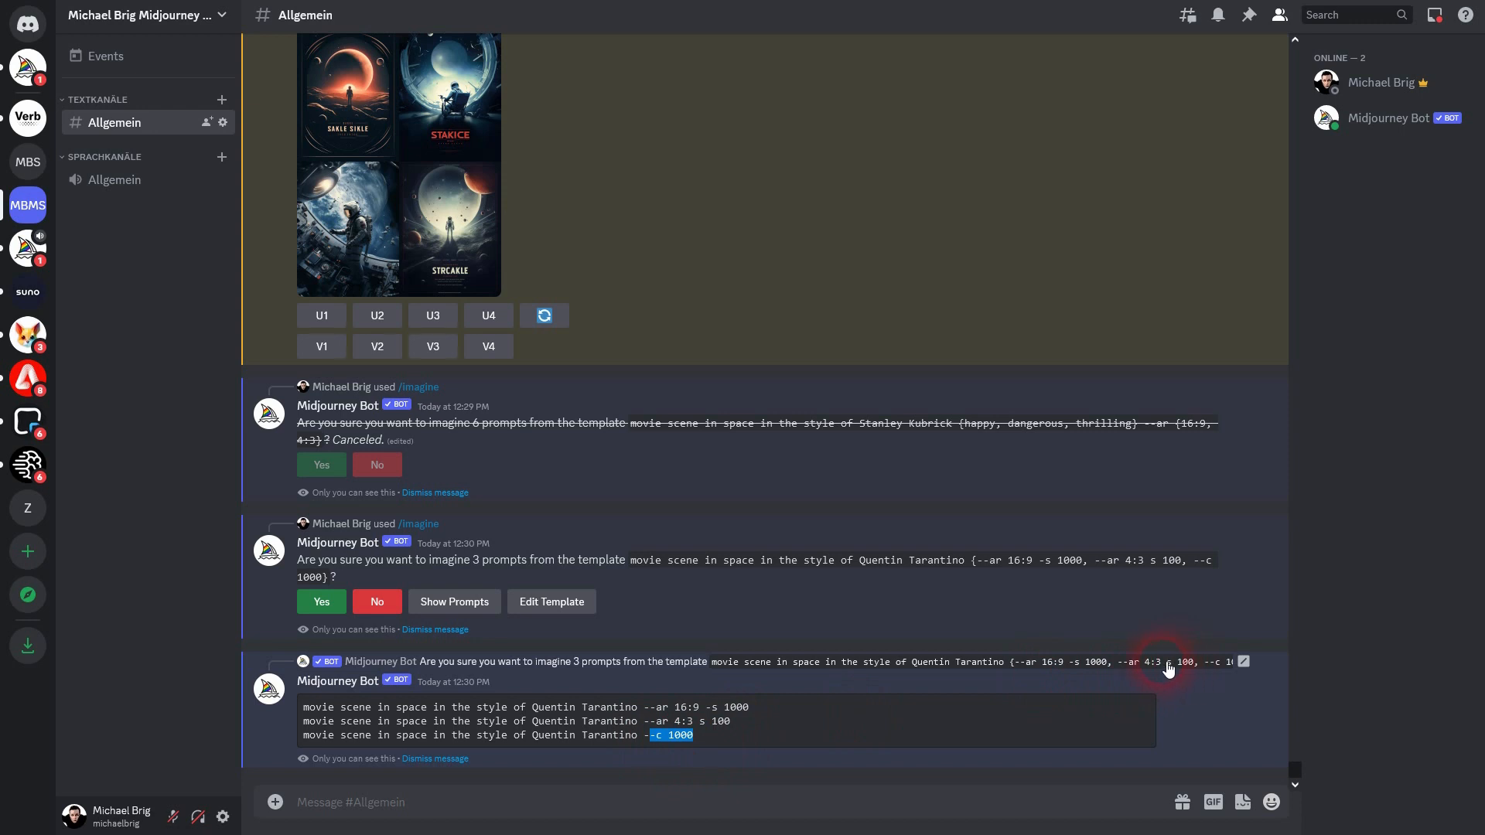
Edit the template so the stylize parameters read --s 1000 and --s 100, and submit the corrected version.
click(553, 611)
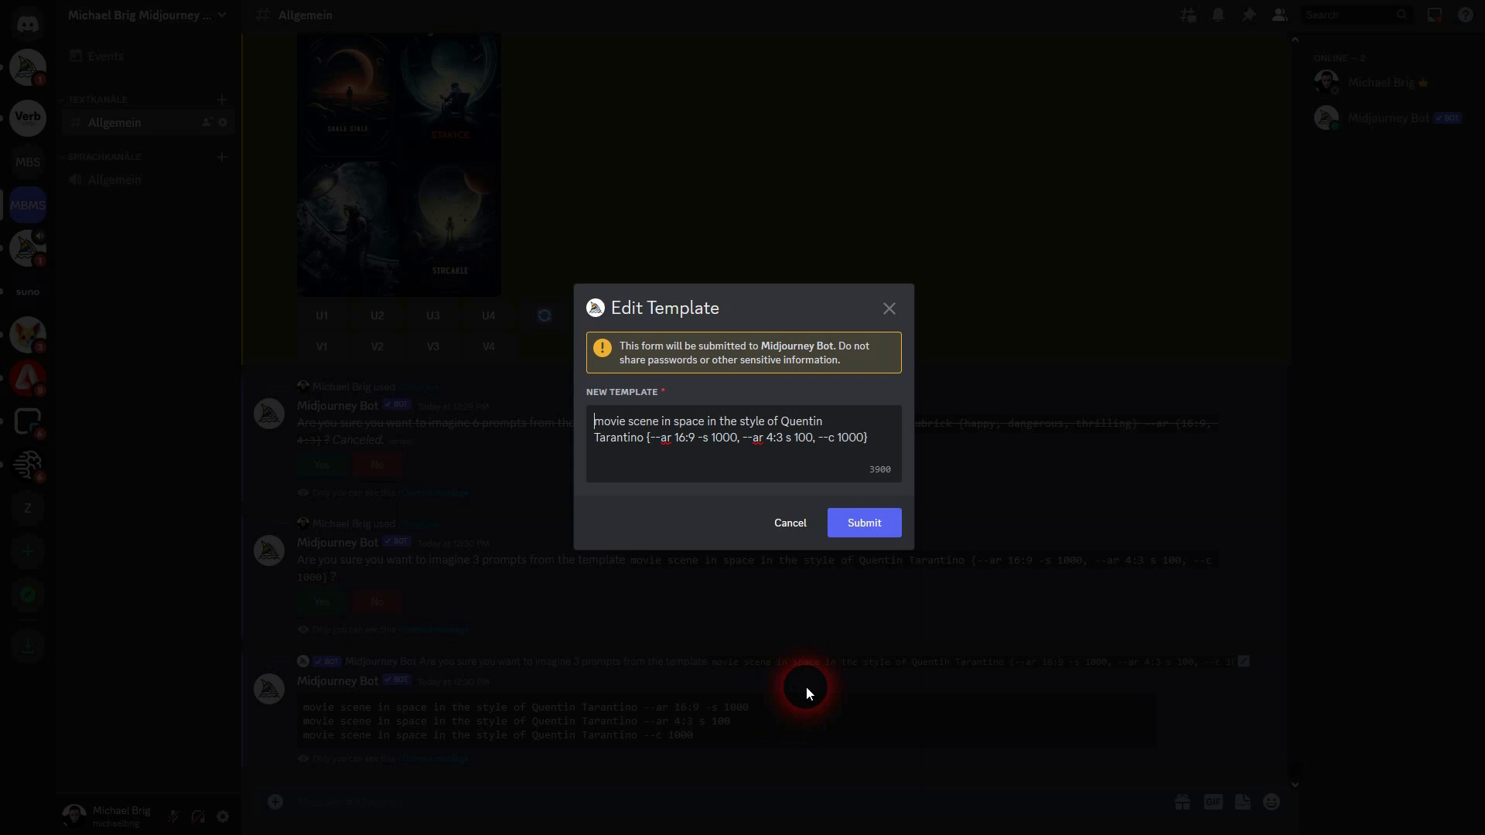
click(703, 439)
text(-)
click(789, 439)
text(--)
click(862, 523)
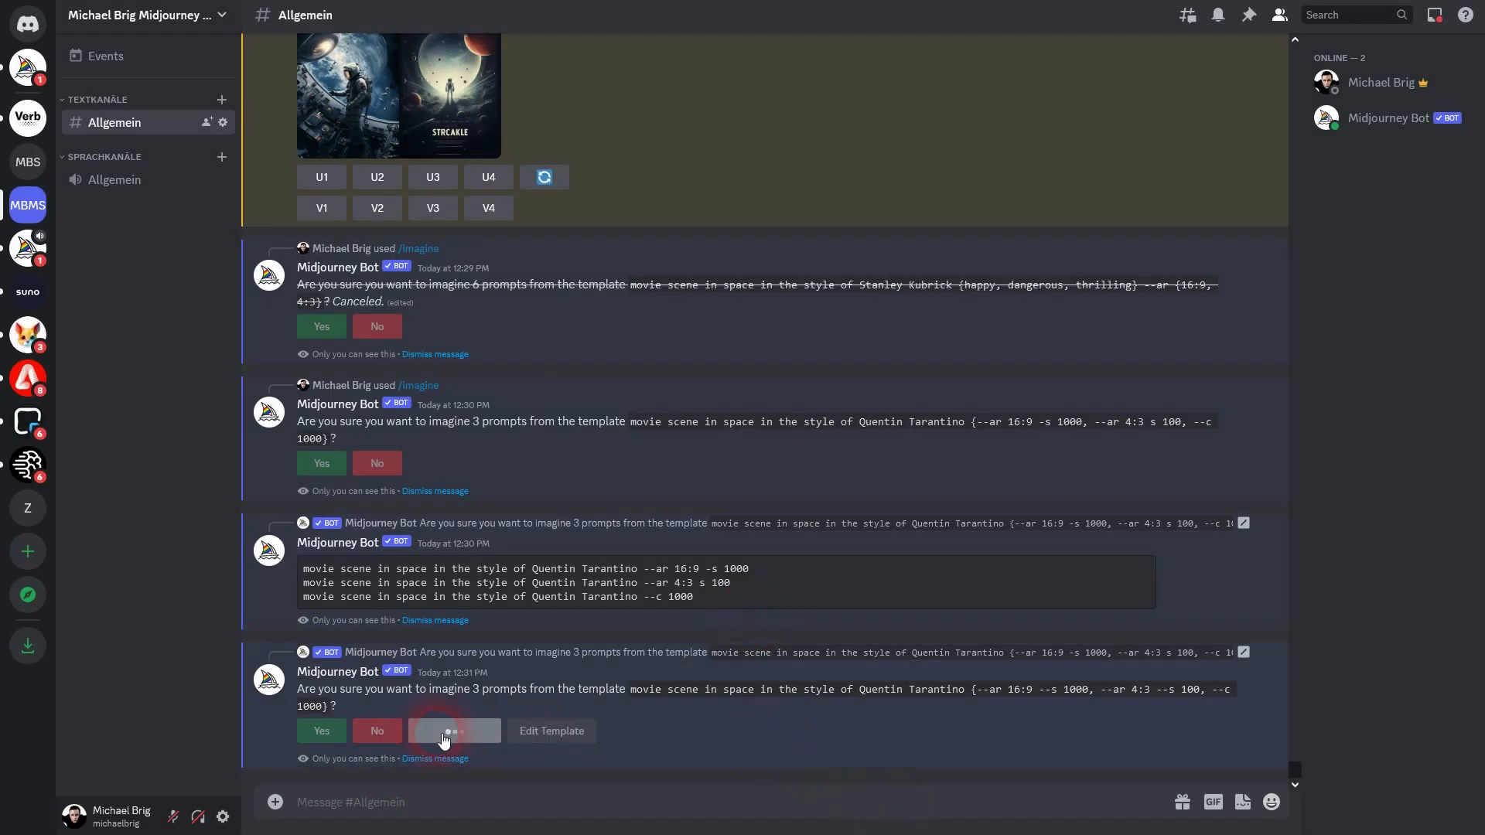
Show the individual prompts from the corrected template and check the parameters of all three.
click(447, 732)
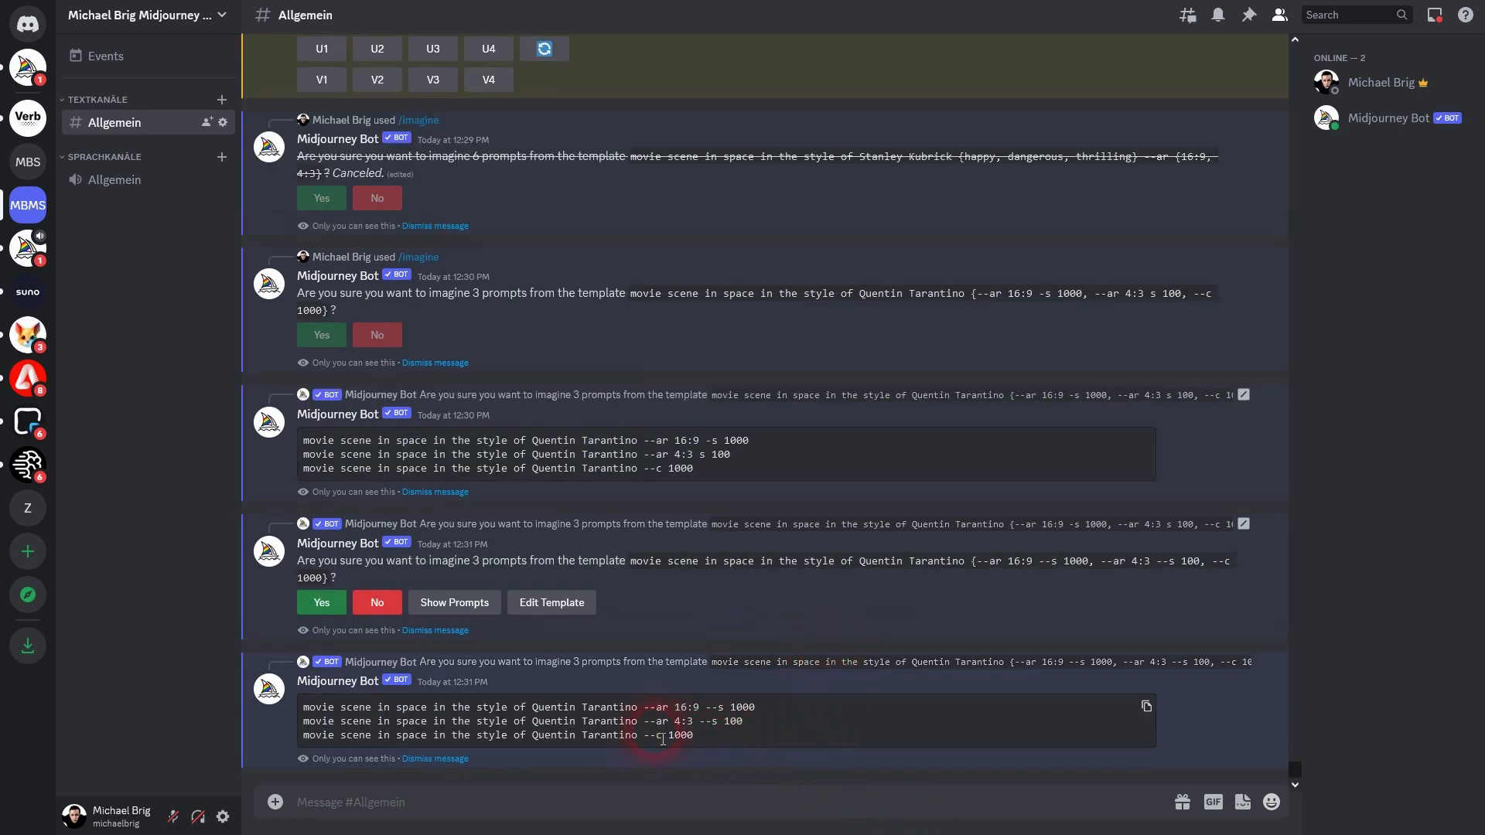
drag(645, 707, 755, 708)
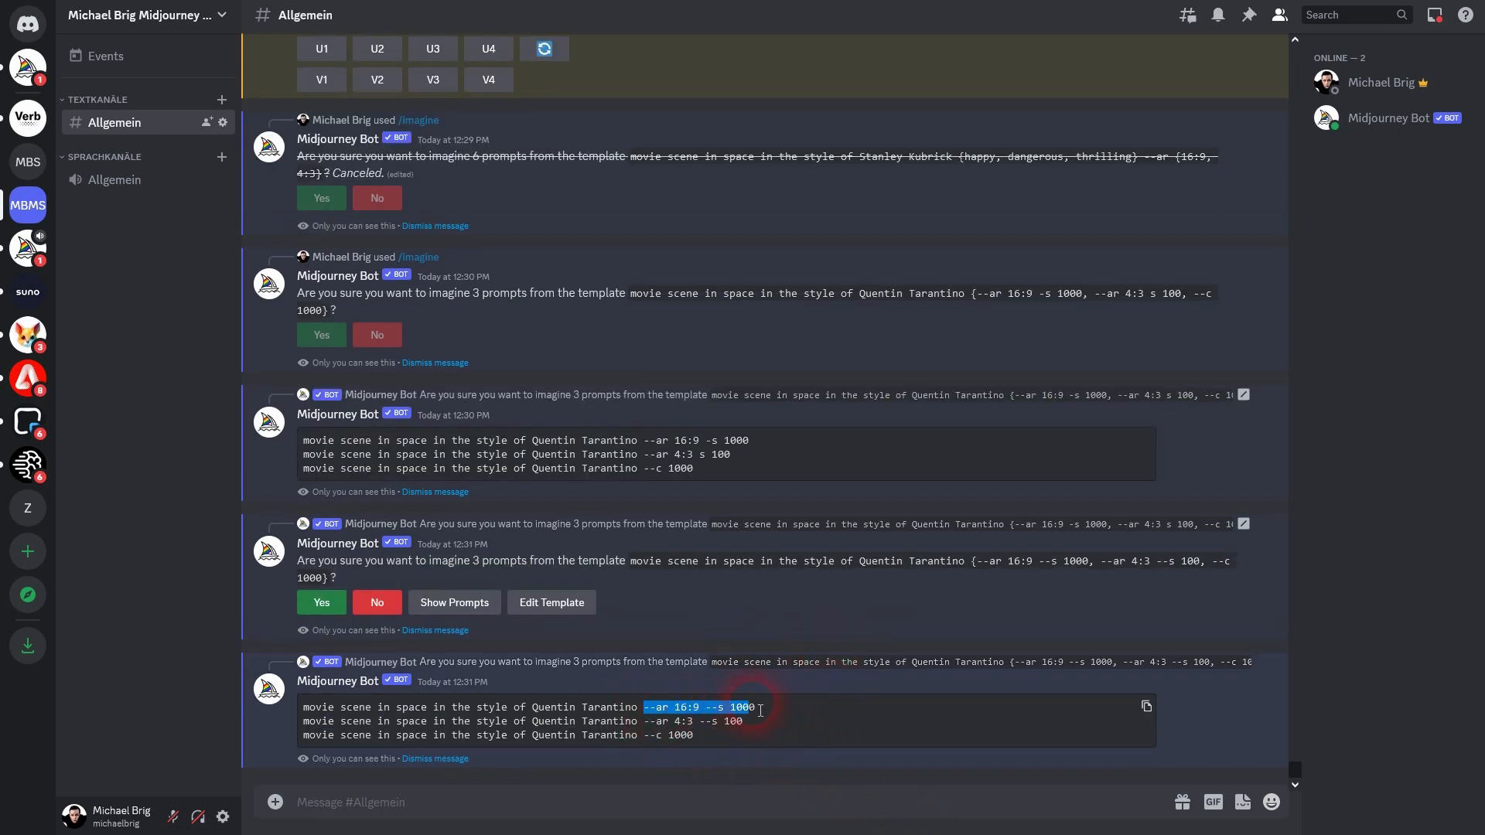
drag(646, 722, 744, 721)
click(655, 742)
drag(645, 736, 710, 739)
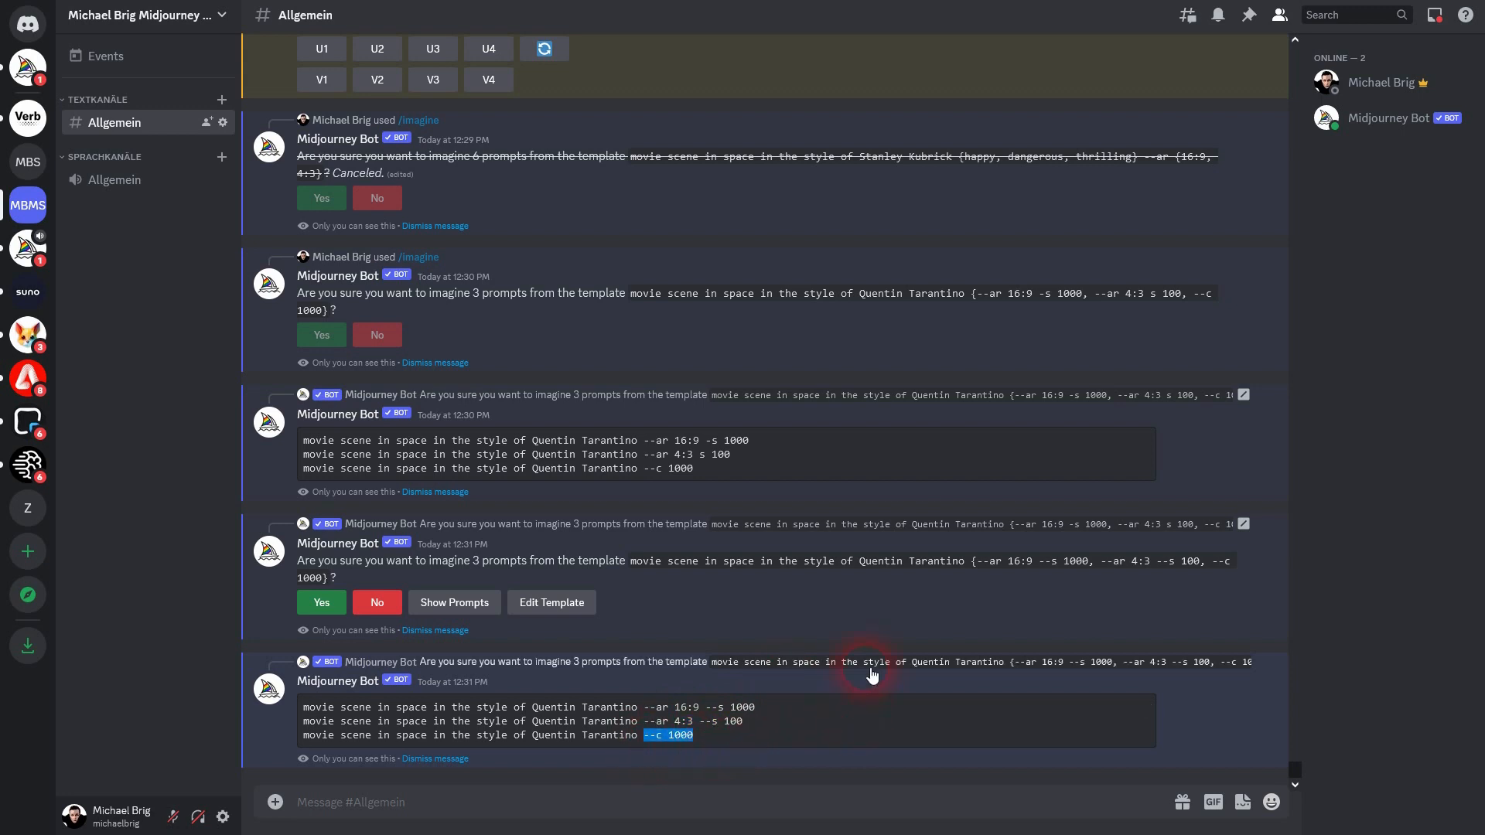